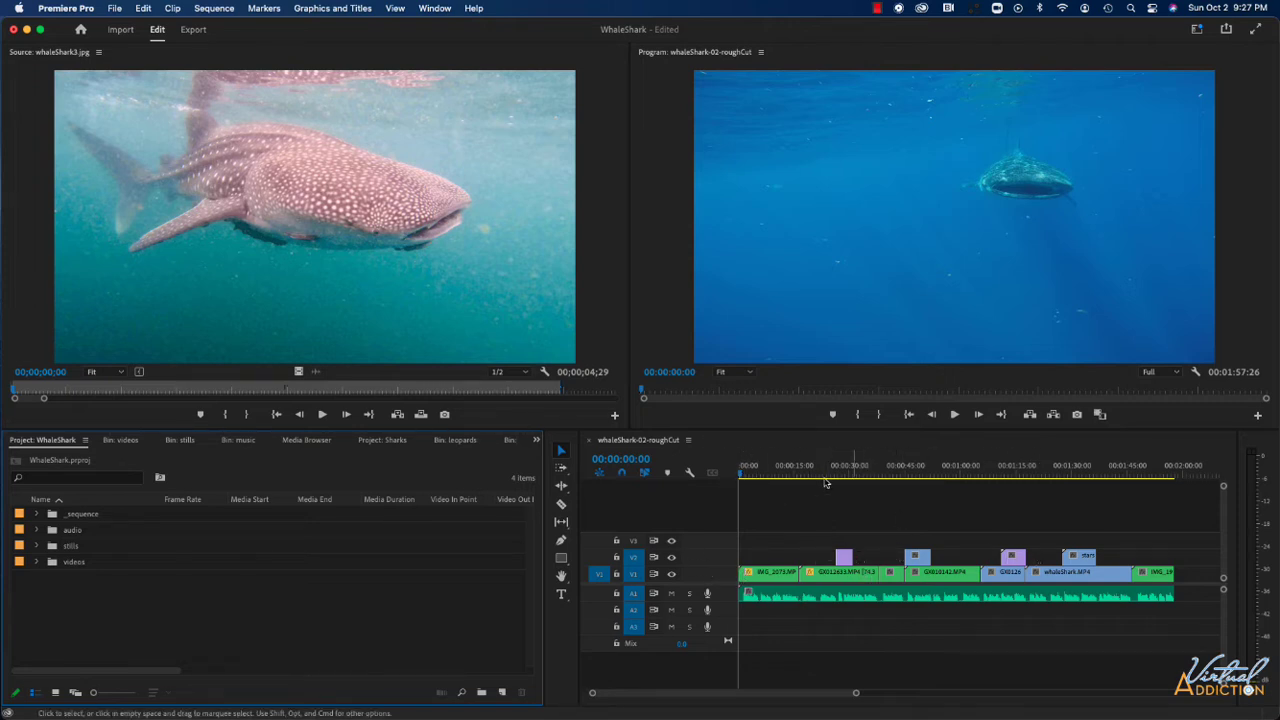
Review the rough-cut sequence by scrubbing through its timeline and playing its opening seconds.
drag(743, 476, 1071, 469)
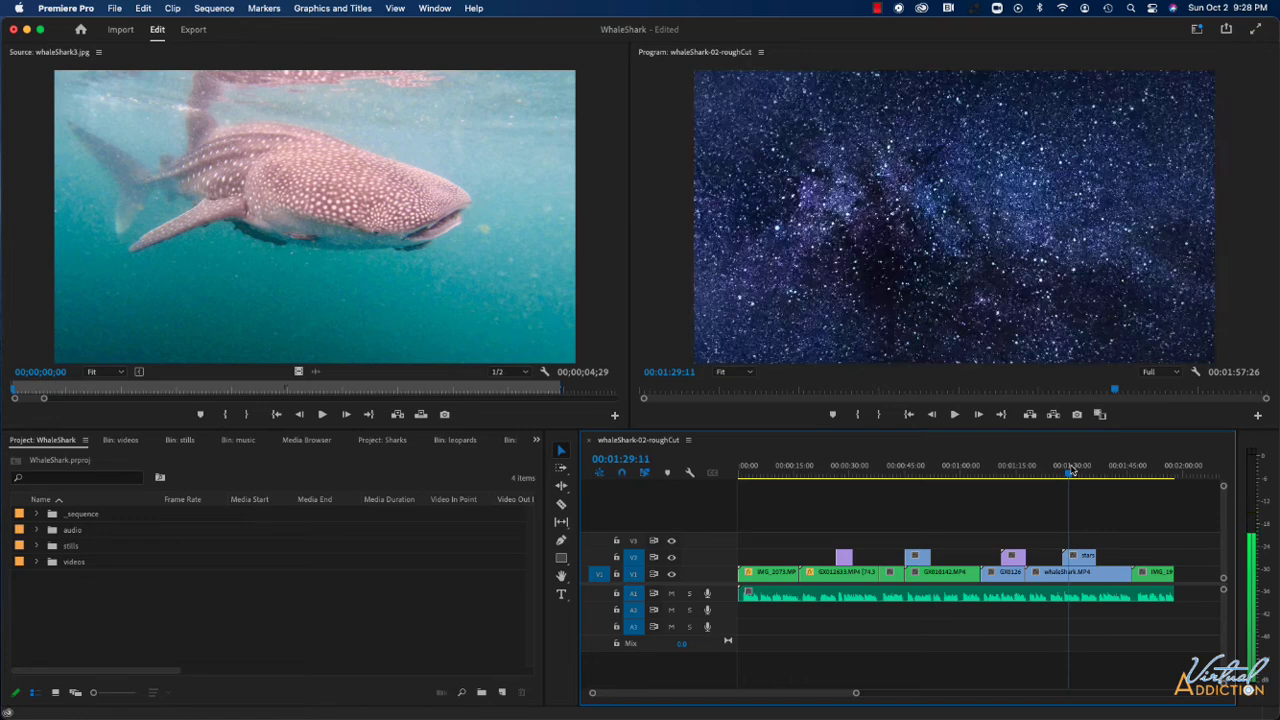
drag(1071, 470, 1106, 471)
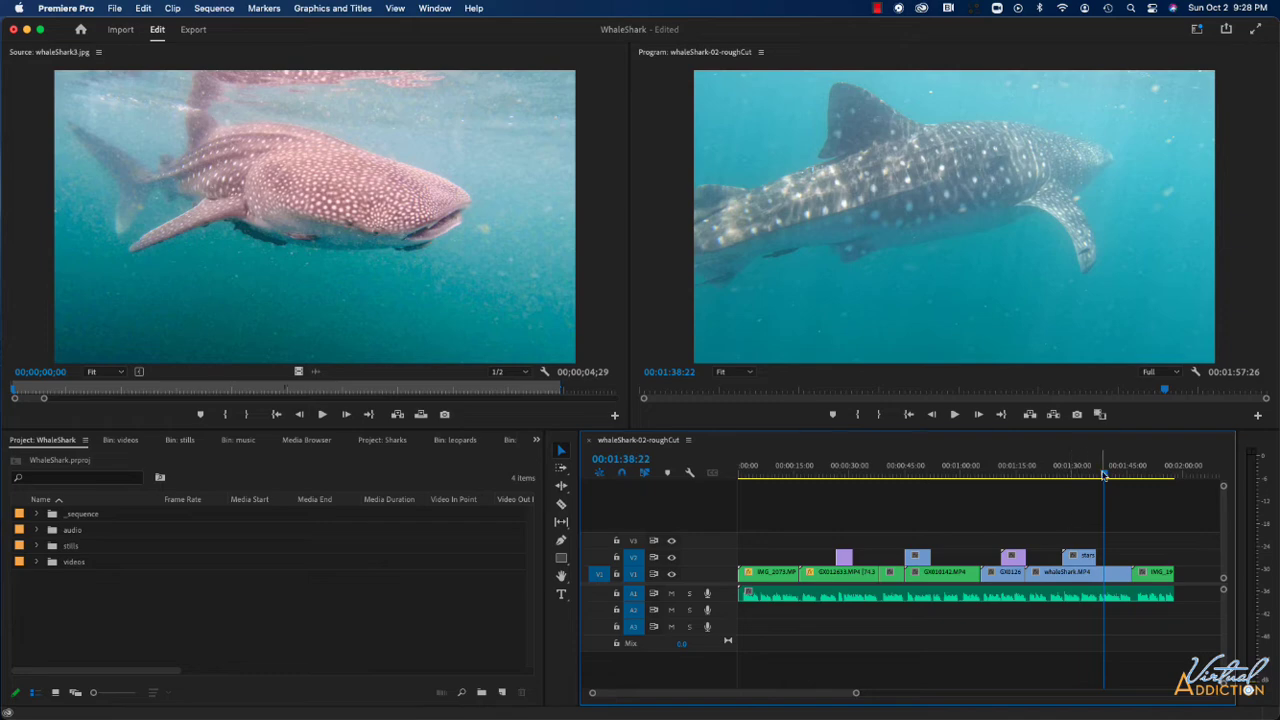
key(Home)
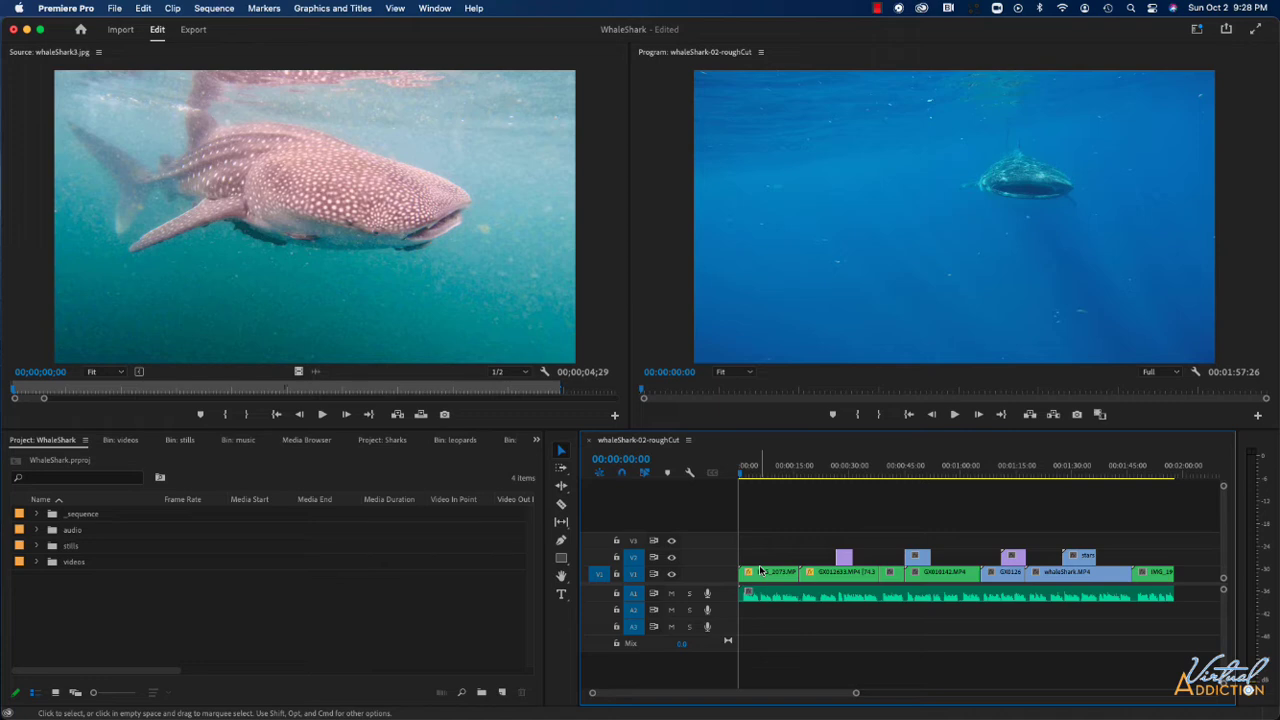
key(space)
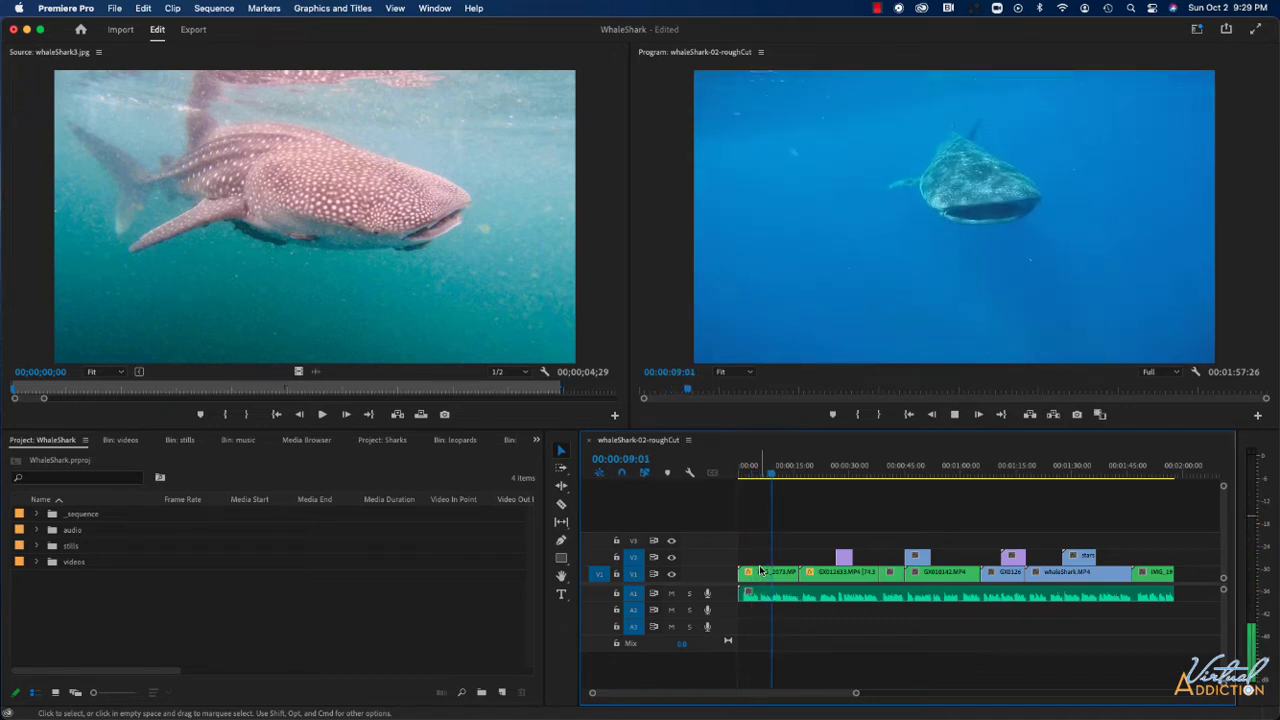
key(space)
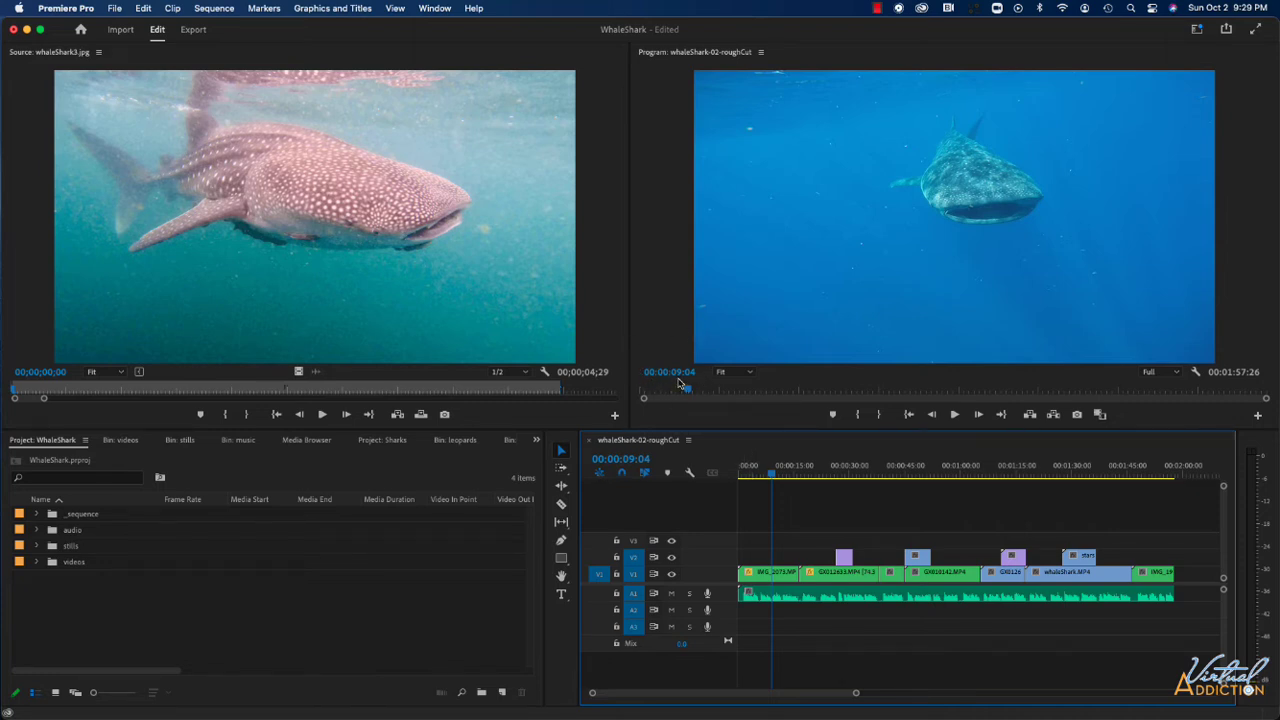
In the stills bin, select whaleShark6.jpg, GPTempDownload-24.jpg, GPTempDownload-1.JPEG, IMG_1961.PNG and IMG_1958.PNG, in that order.
double_click(51, 547)
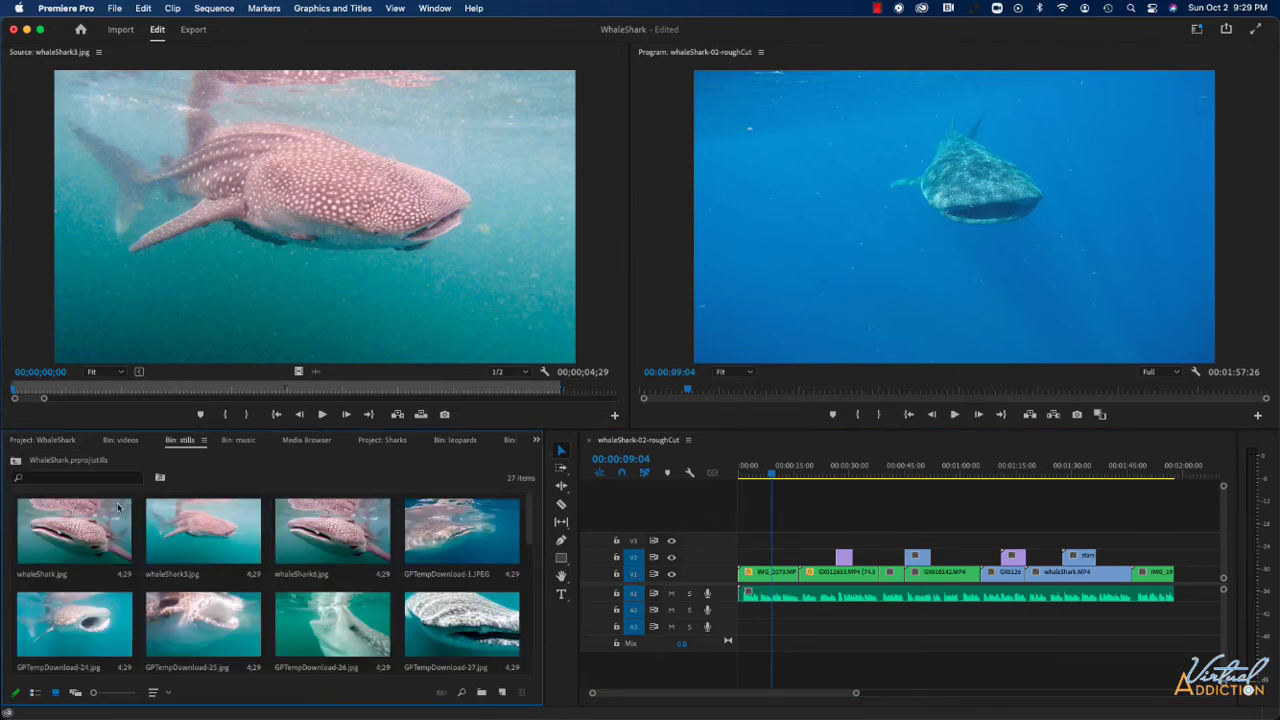
key(grave)
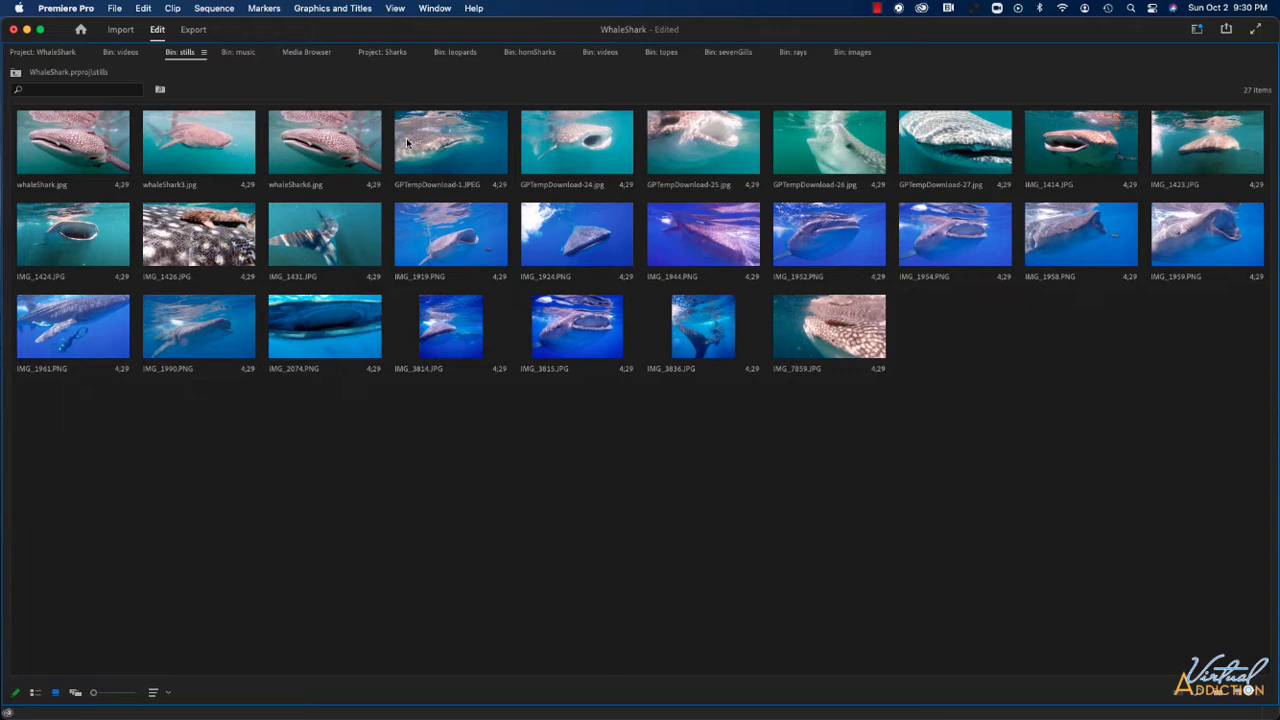
click(342, 148)
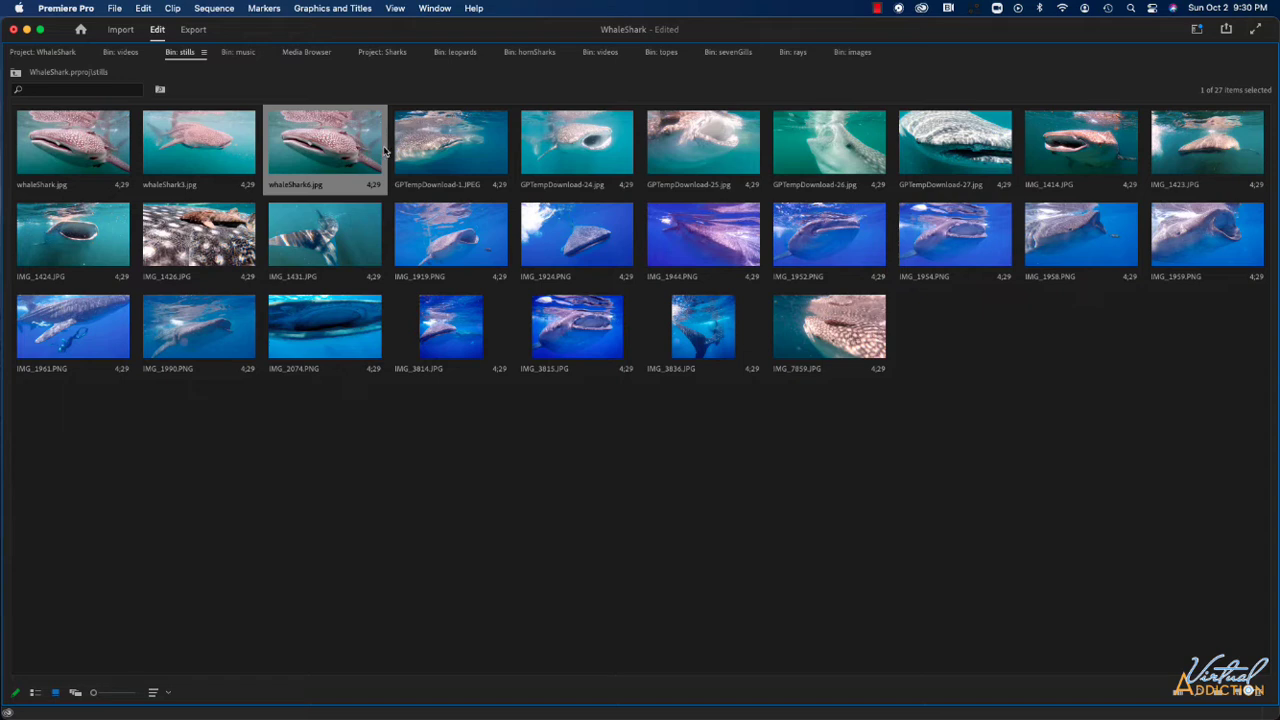
super+click(567, 148)
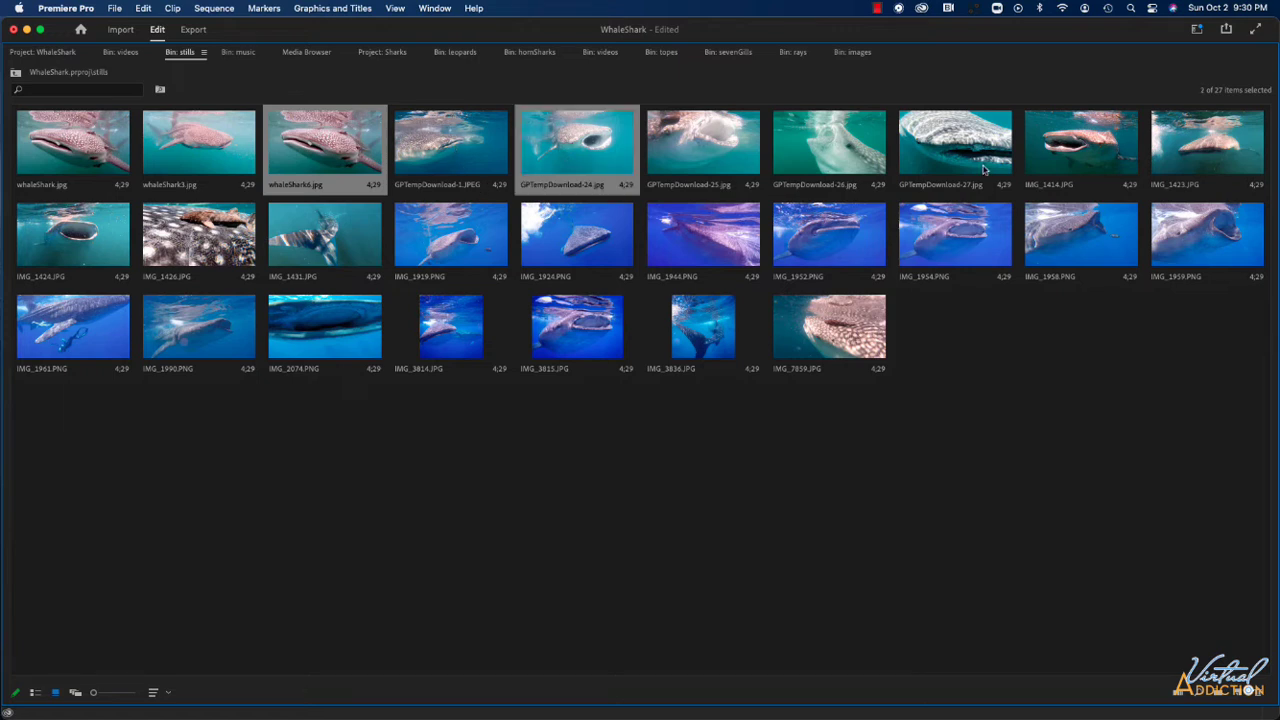
super+click(457, 161)
super+click(65, 320)
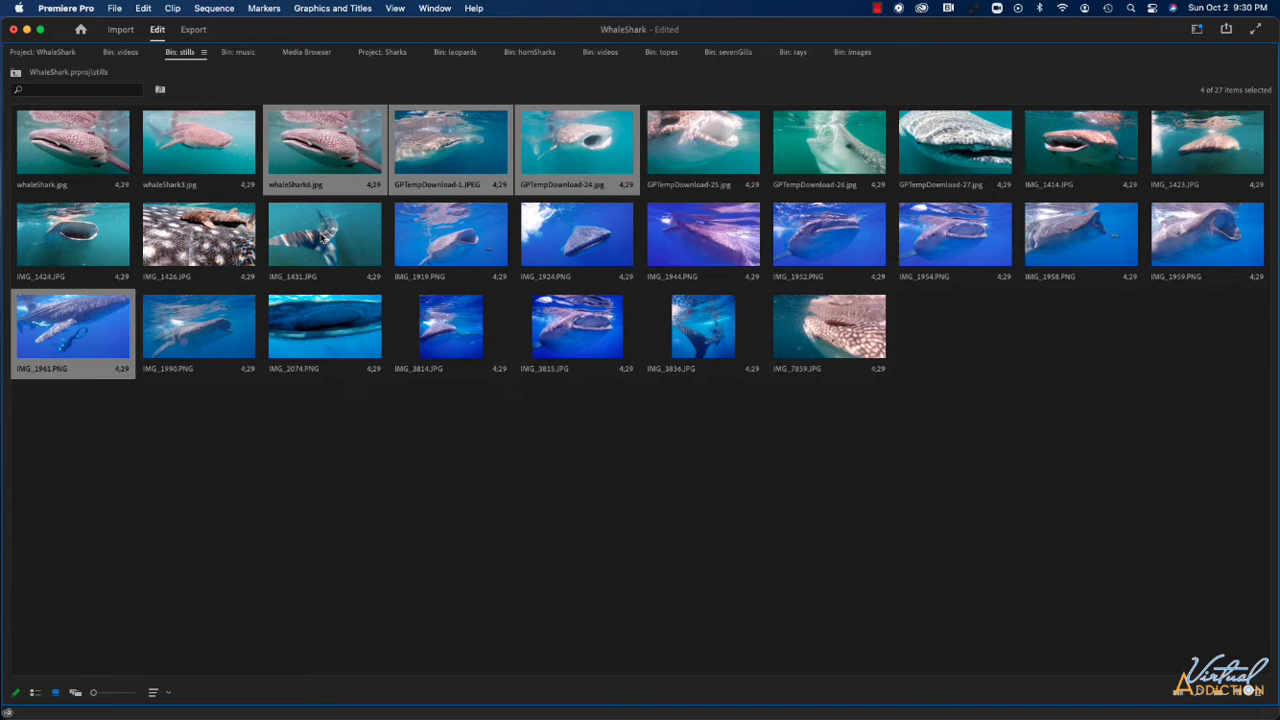
super+click(1080, 246)
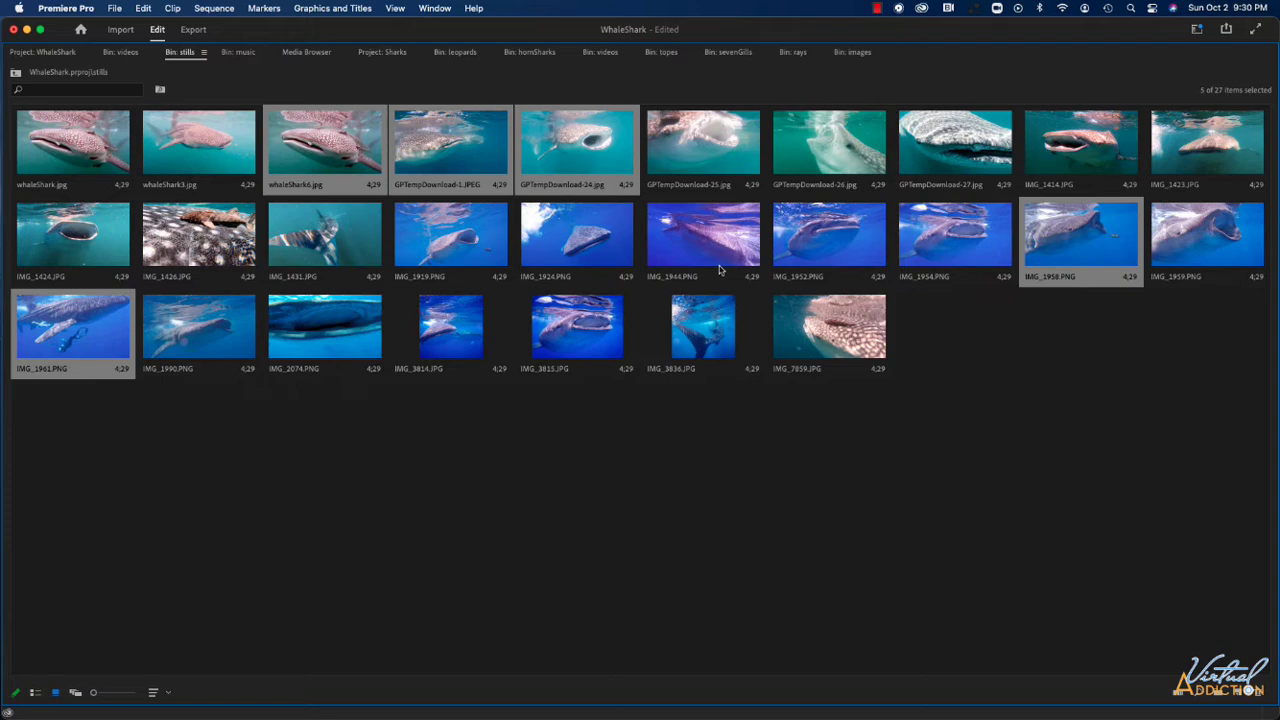
key(grave)
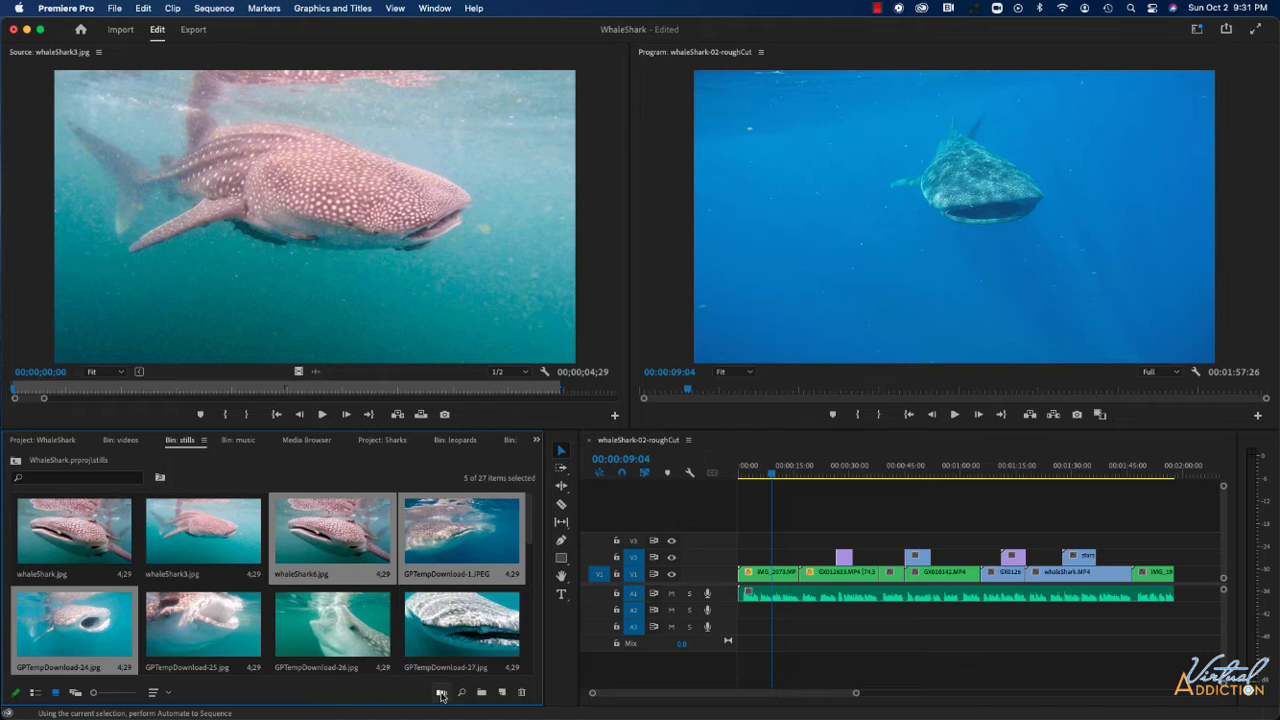
Start Automate to Sequence for the selected stills with Selection Order ordering and Sequentially placement.
click(441, 694)
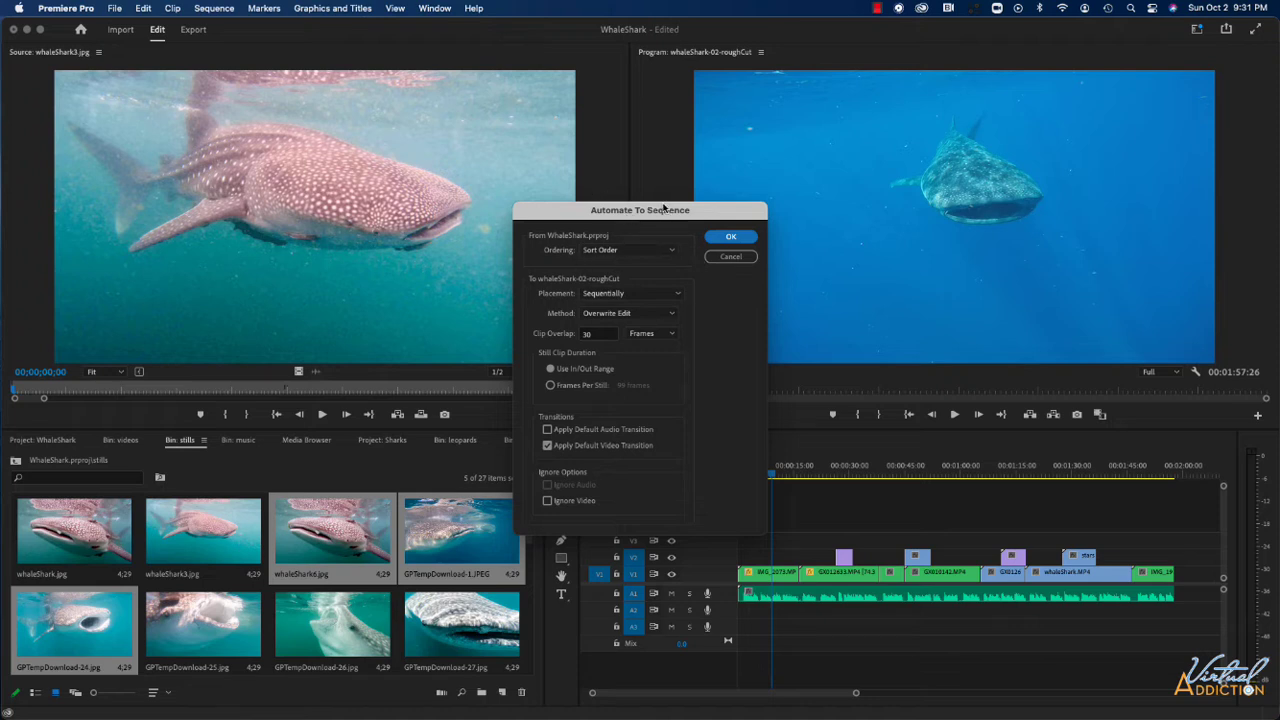
click(606, 254)
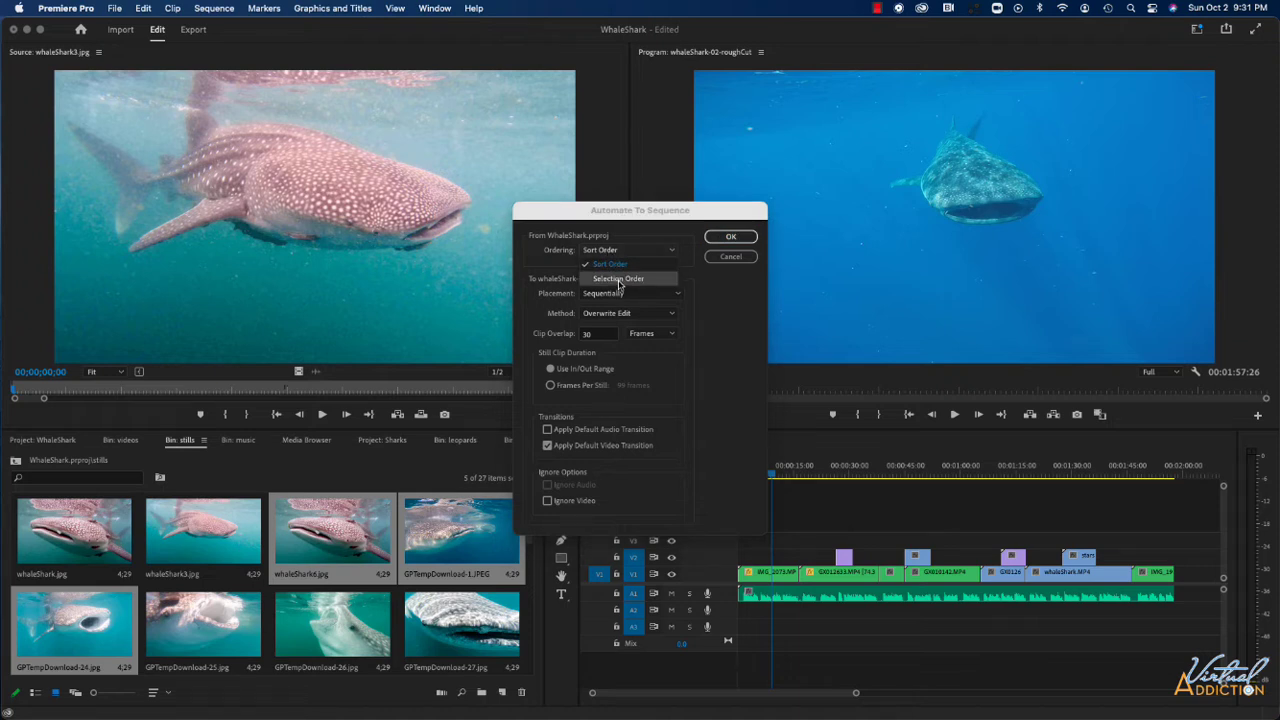
click(618, 281)
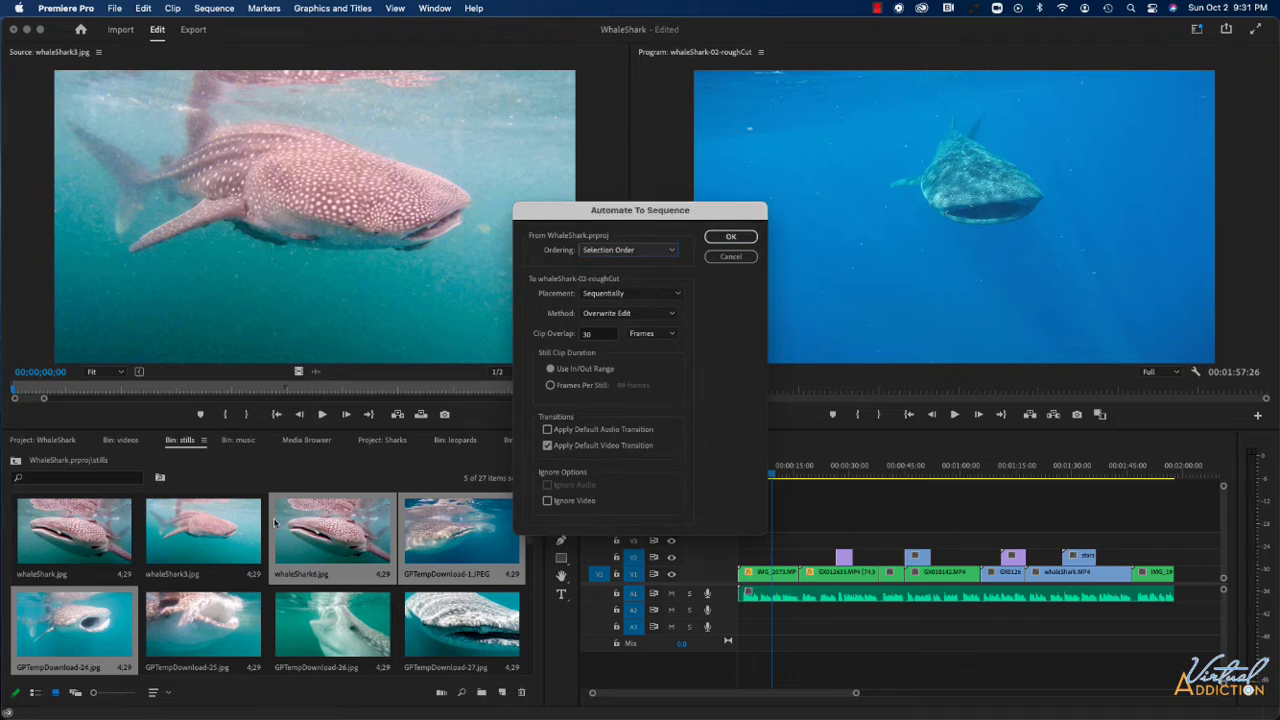
click(604, 296)
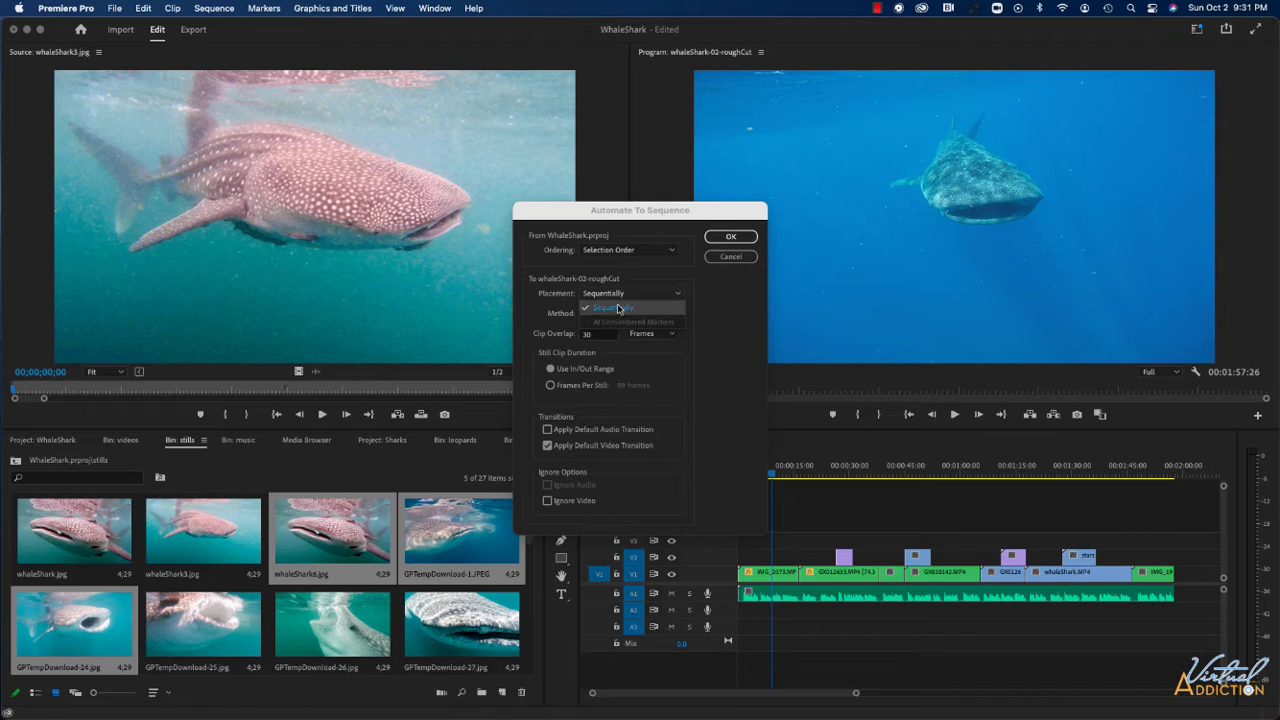
click(618, 308)
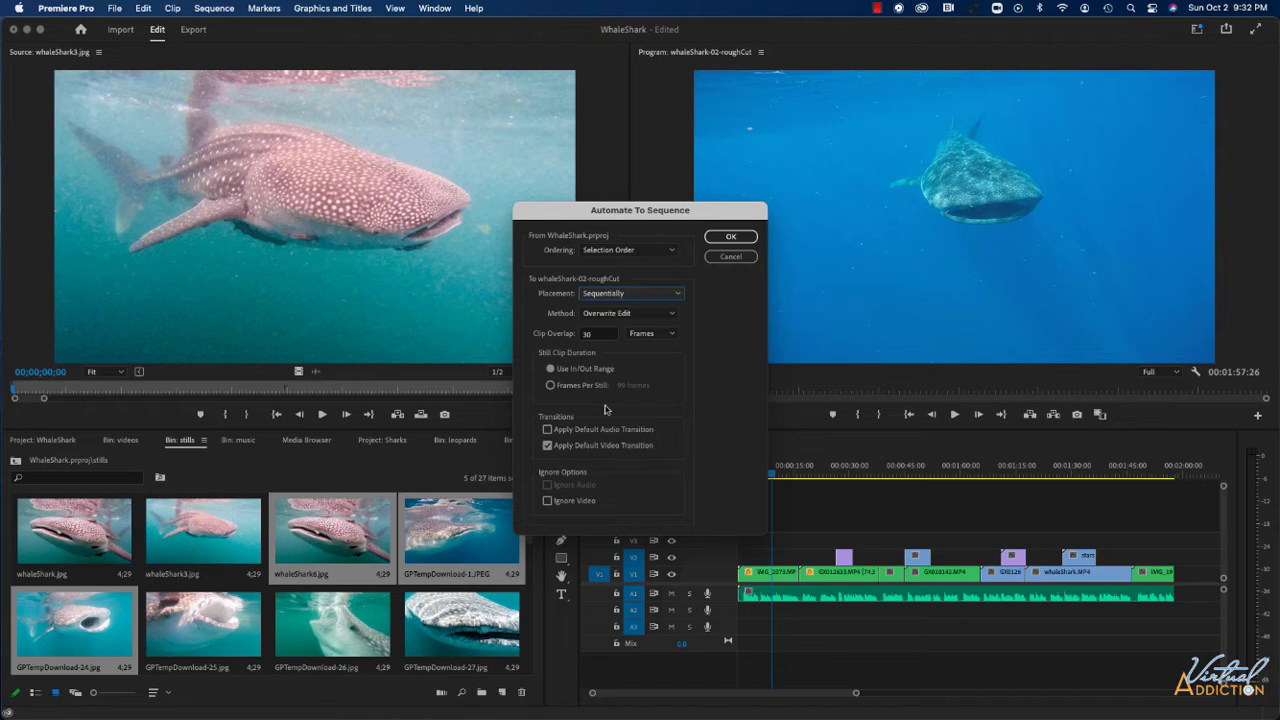
Set the clip overlap to 20 frames and the still duration to 50 frames per still, and add the stills at the playhead.
click(580, 335)
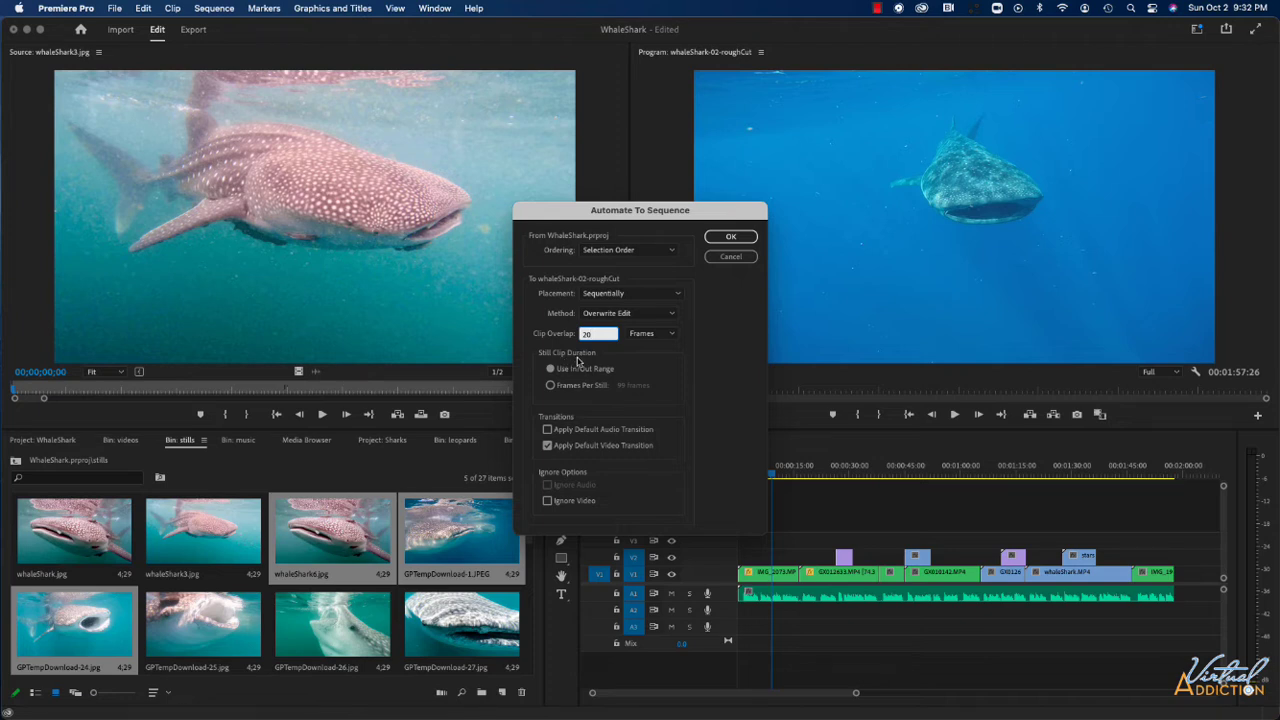
click(550, 385)
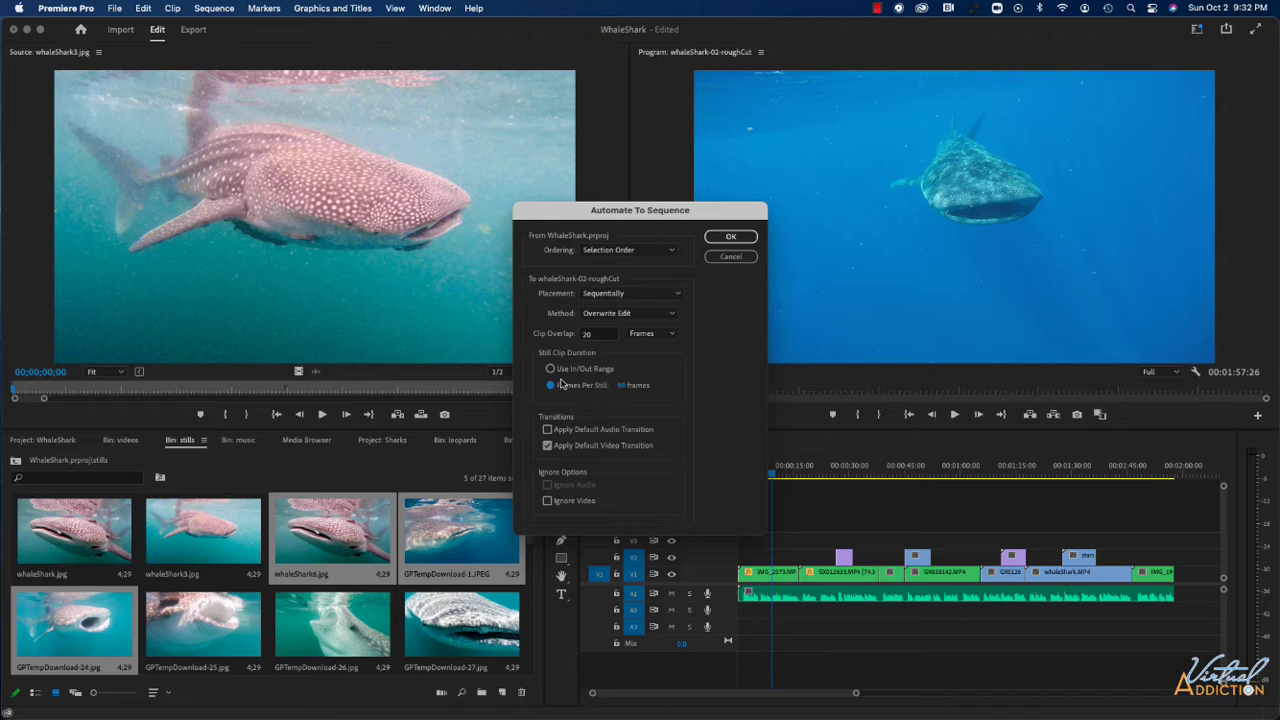
click(624, 386)
key(BackSpace)
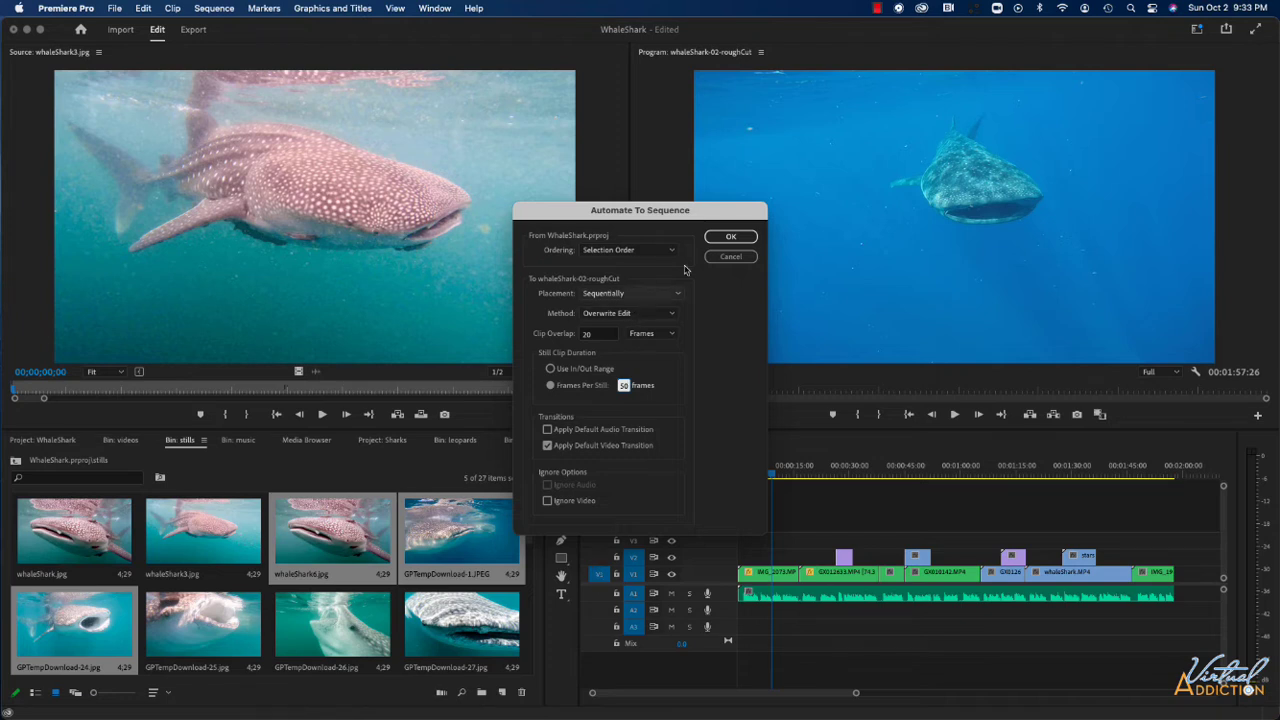
click(717, 238)
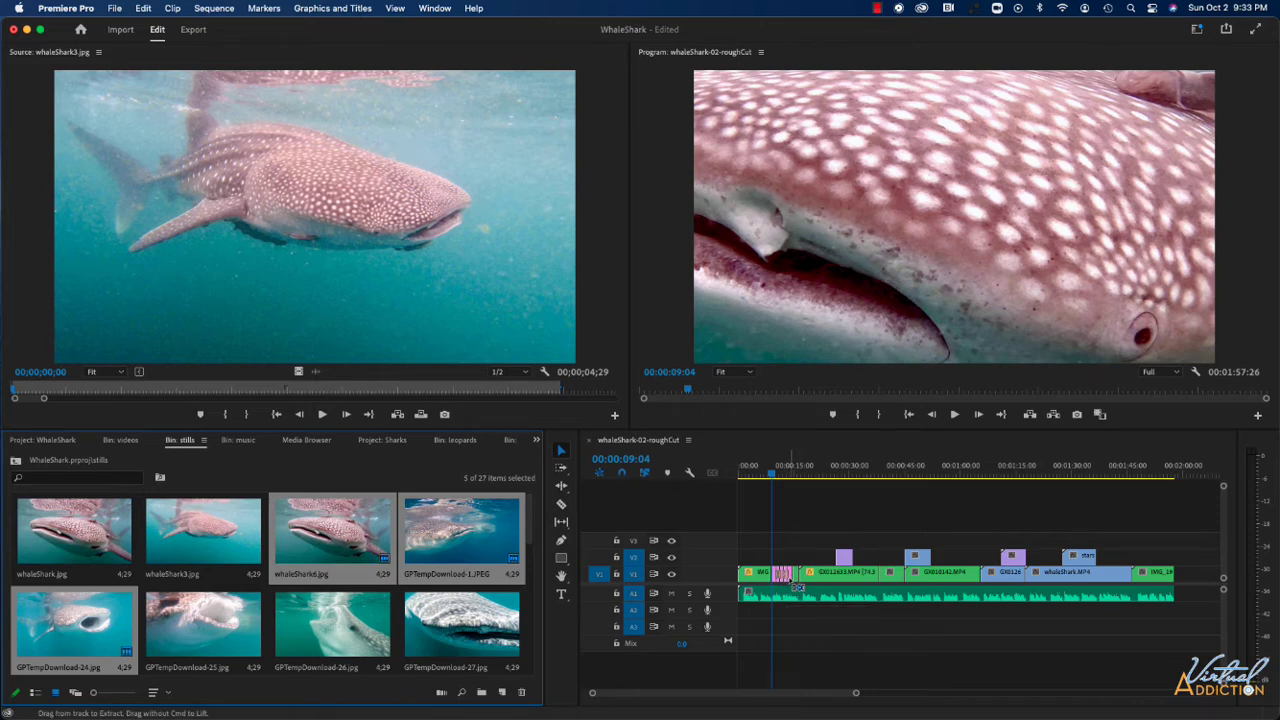
Undo the automated placement of the stills and return the playhead to the start of the sequence.
key(super+z)
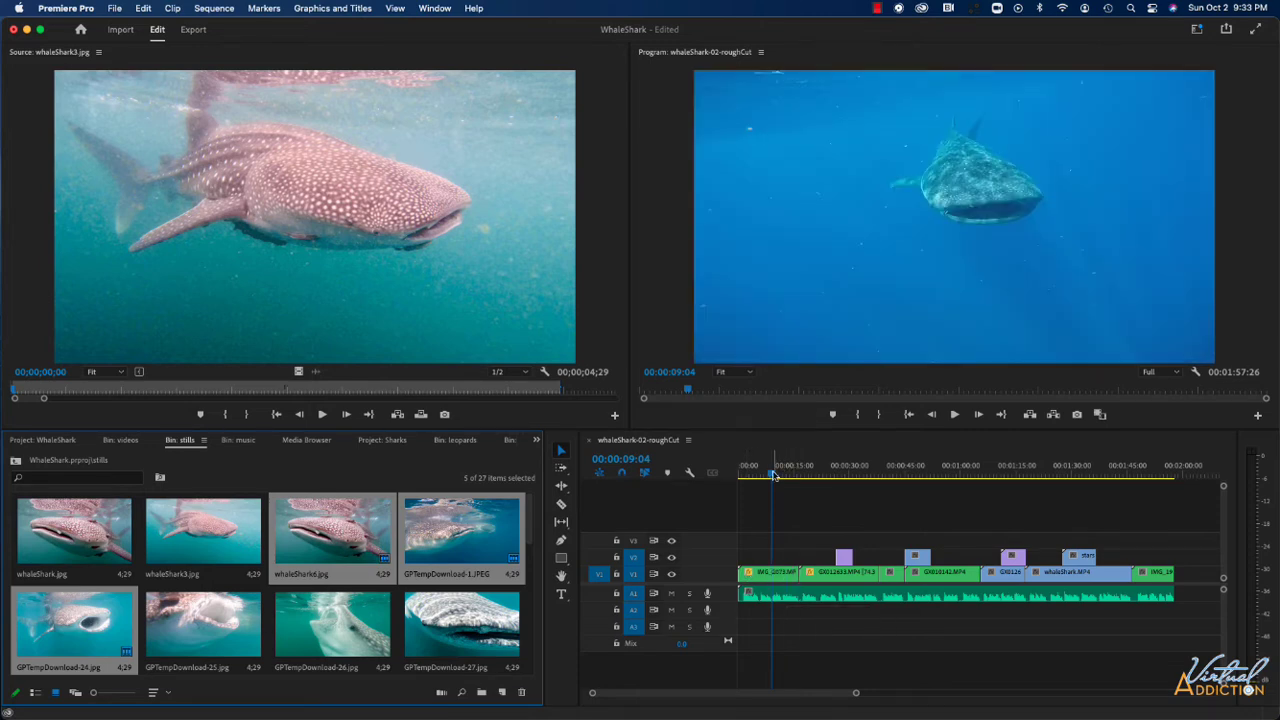
click(720, 483)
key(Home)
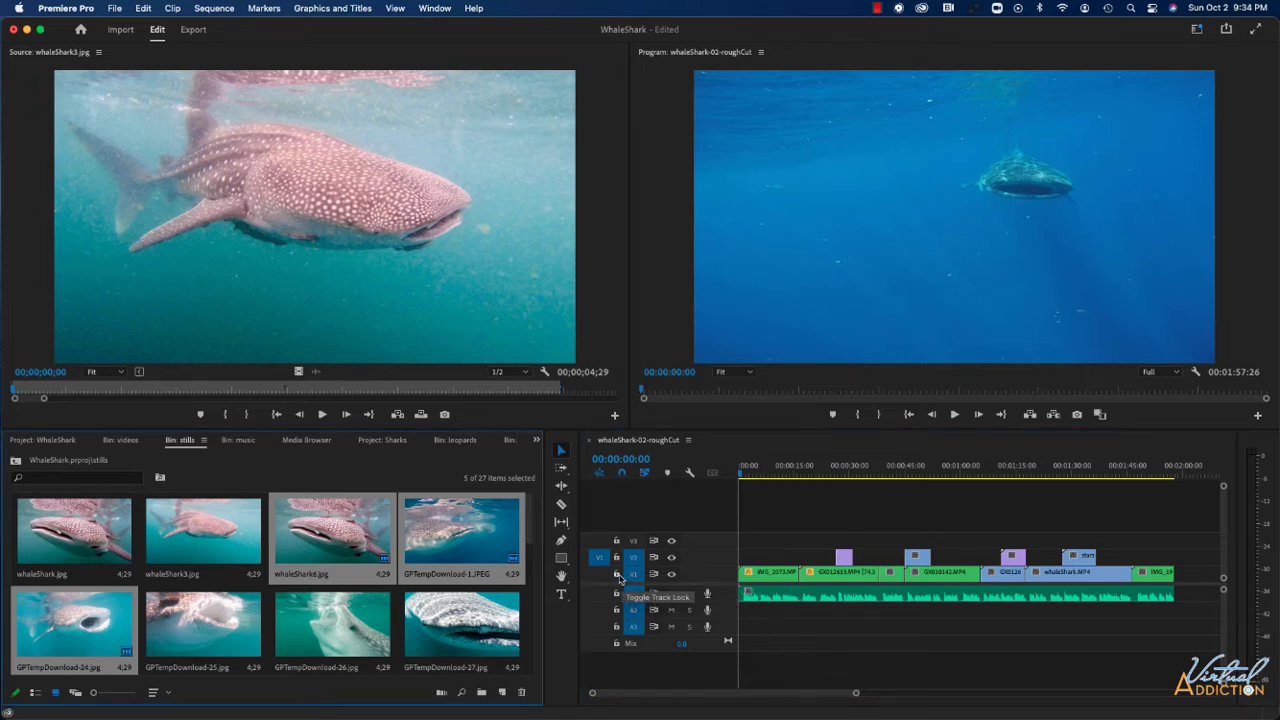
Target V2 as the track receiving source clips and lock tracks V1 and A1.
click(617, 575)
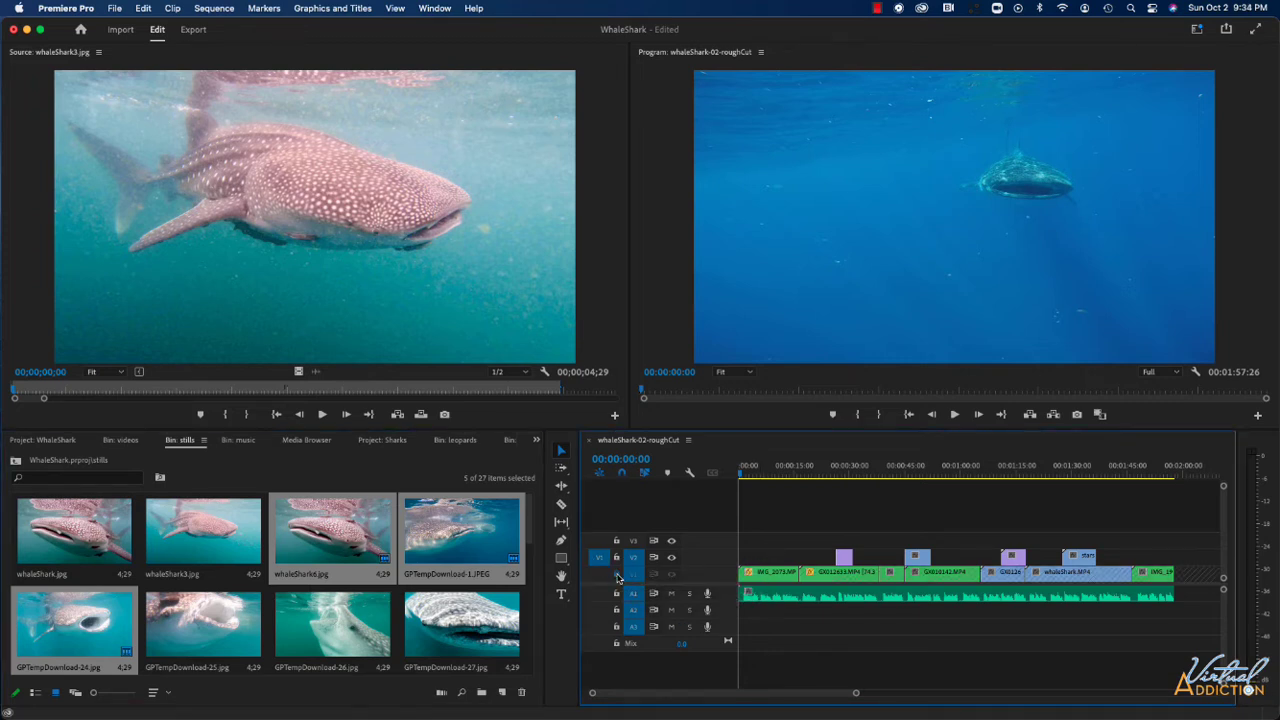
click(616, 594)
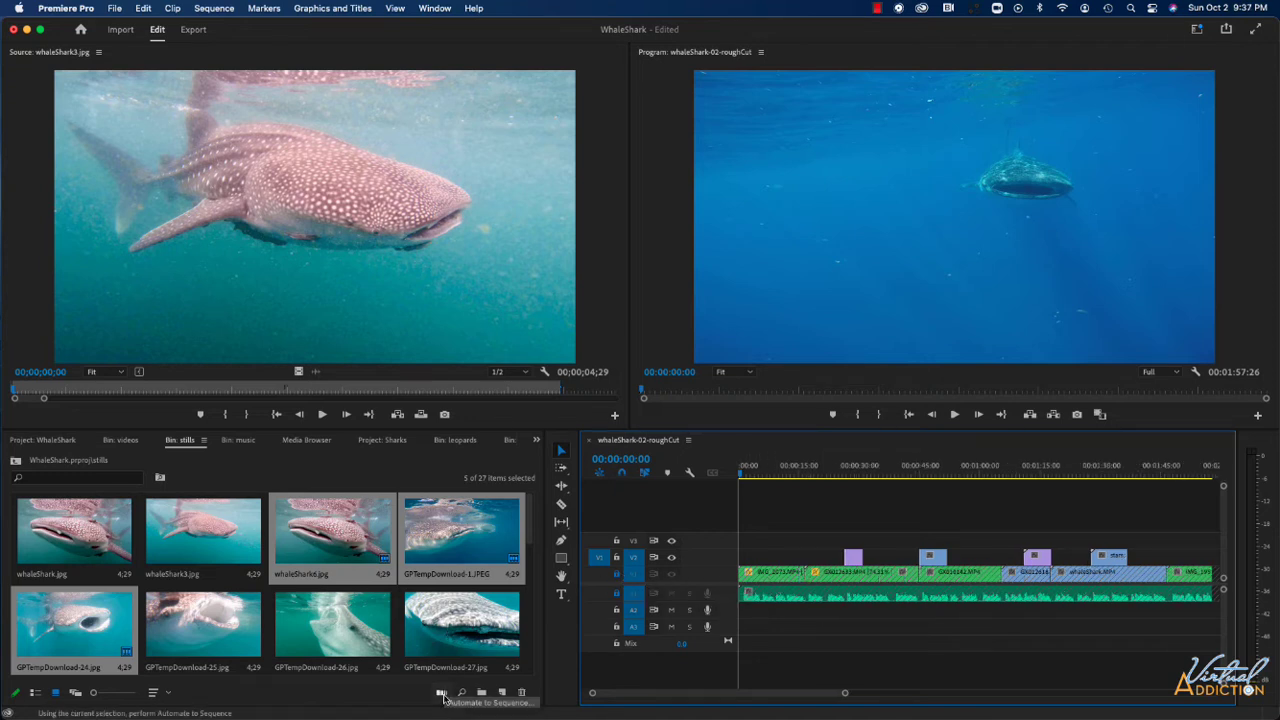
Automate the selected stills onto V2 from the sequence start with a duration of 80 frames per still.
click(442, 693)
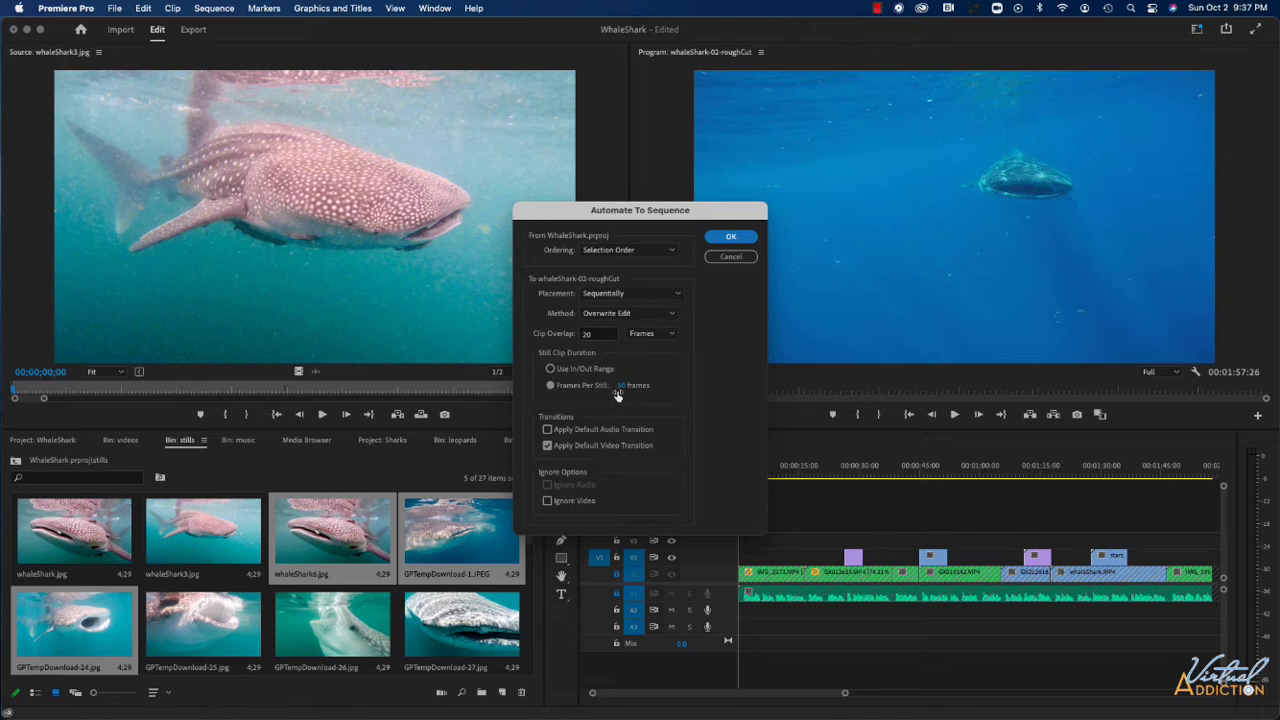
click(620, 389)
text(8)
click(720, 238)
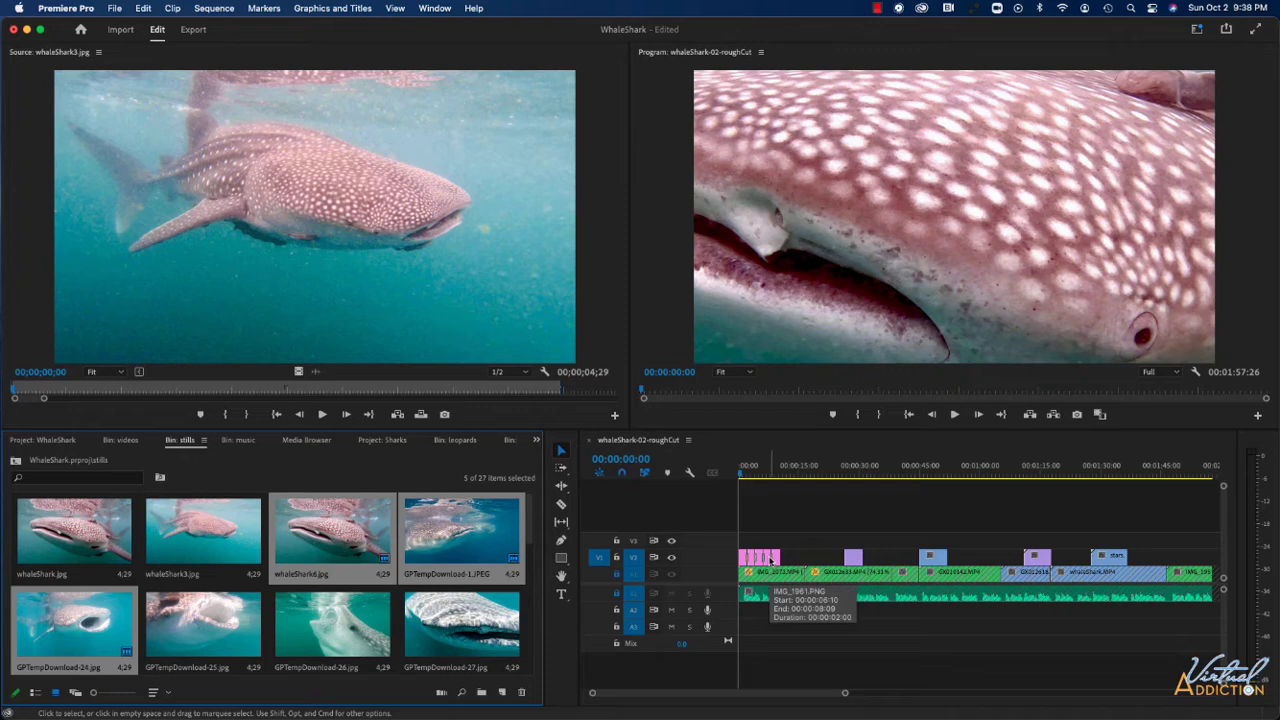
Select all the newly placed stills at the start of V2 and apply Scale to Frame Size.
drag(805, 554, 737, 561)
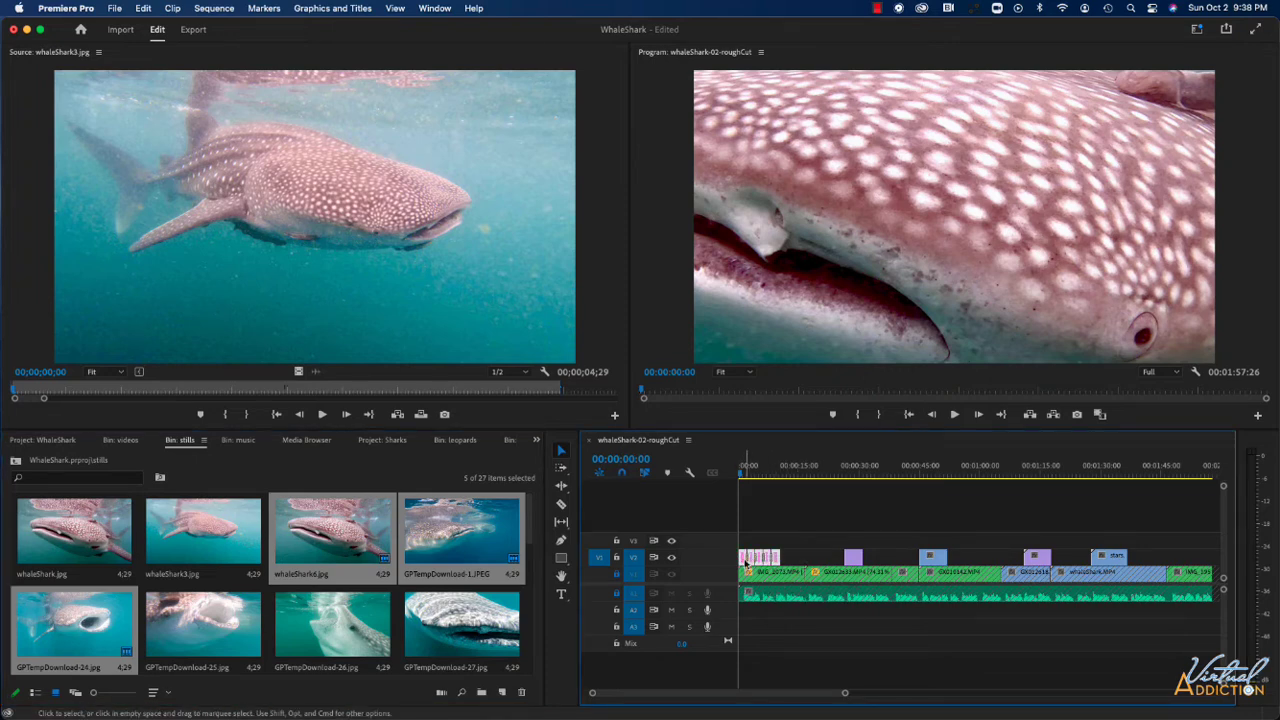
right_click(745, 561)
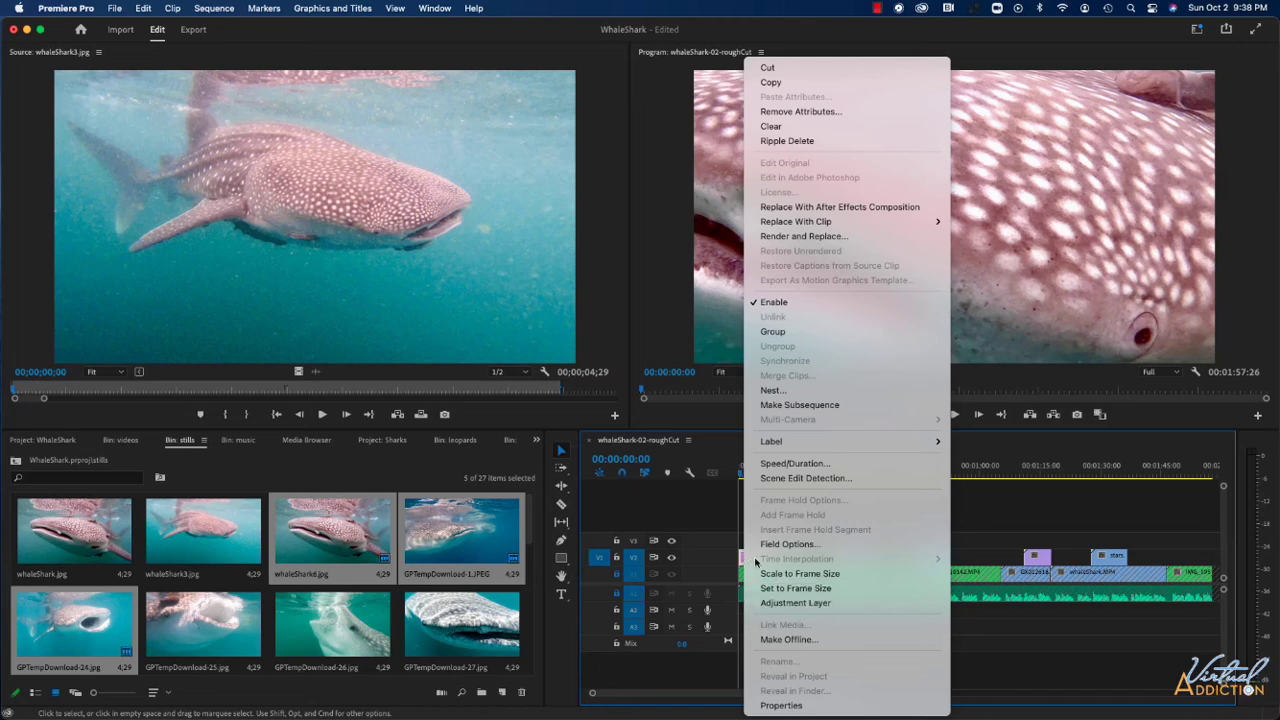
click(802, 574)
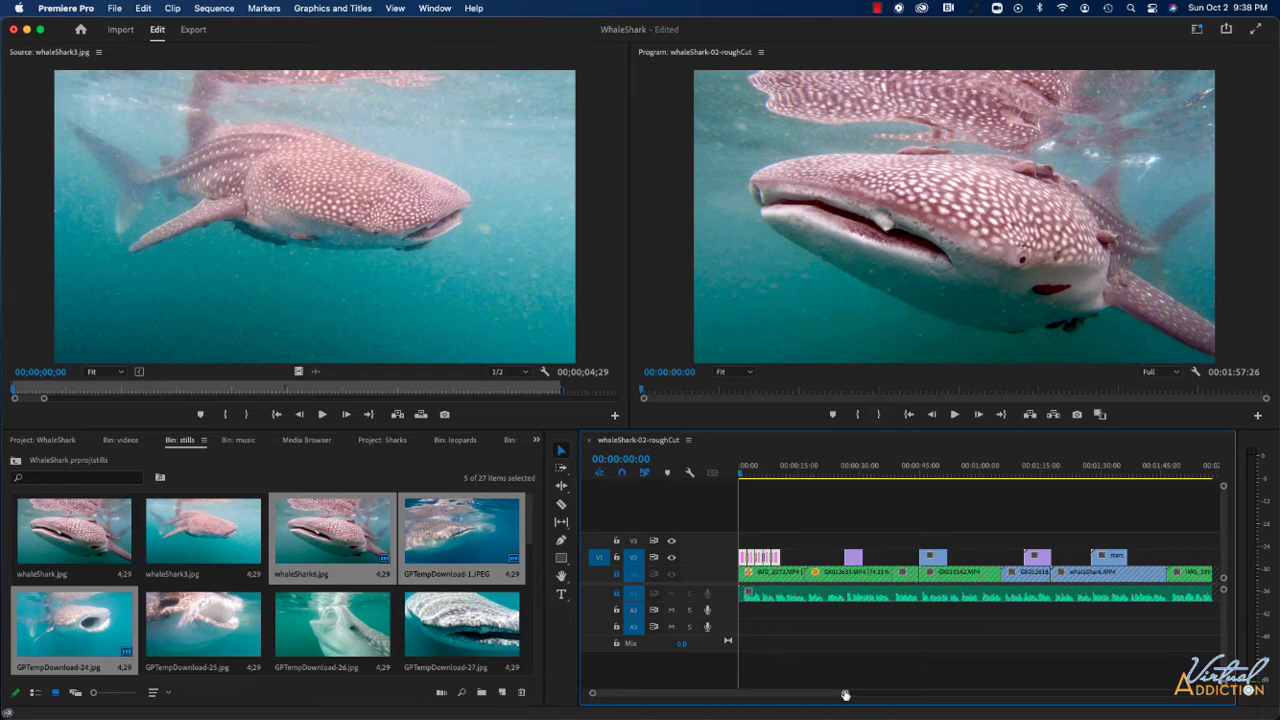
Inspect the stills and their transitions at the start of V2 and play that section through.
drag(845, 694, 757, 694)
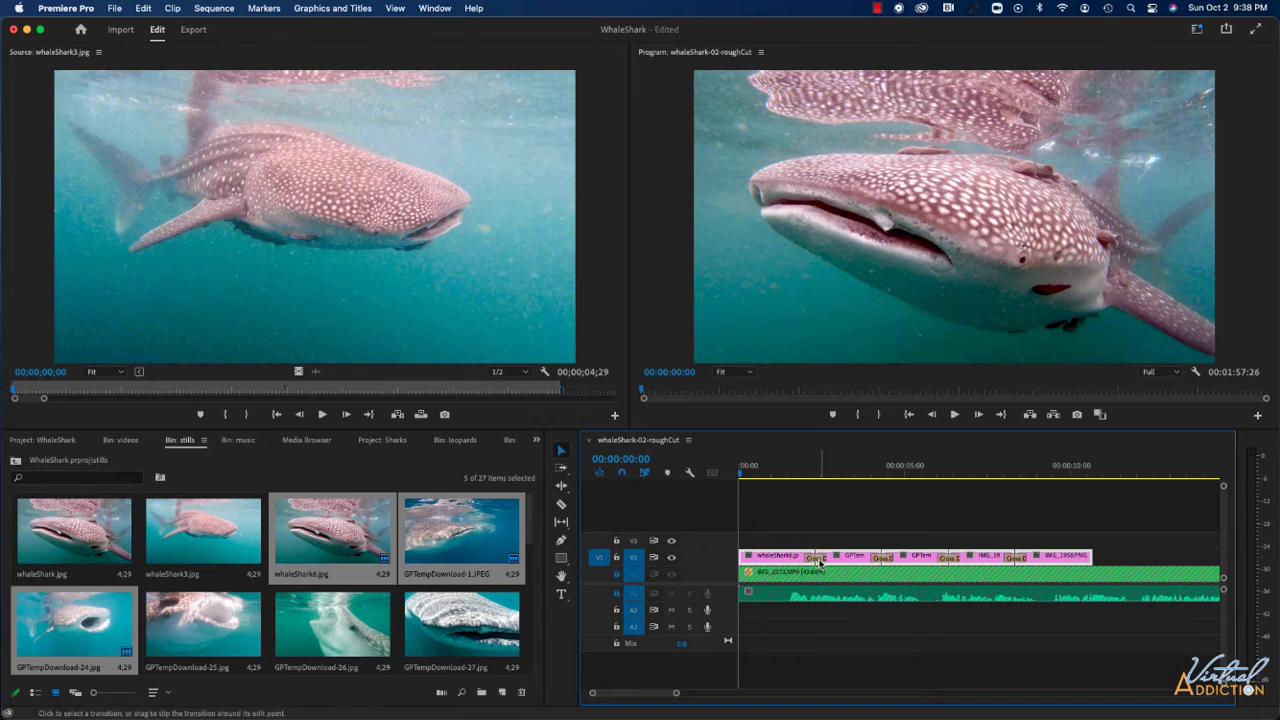
key(space)
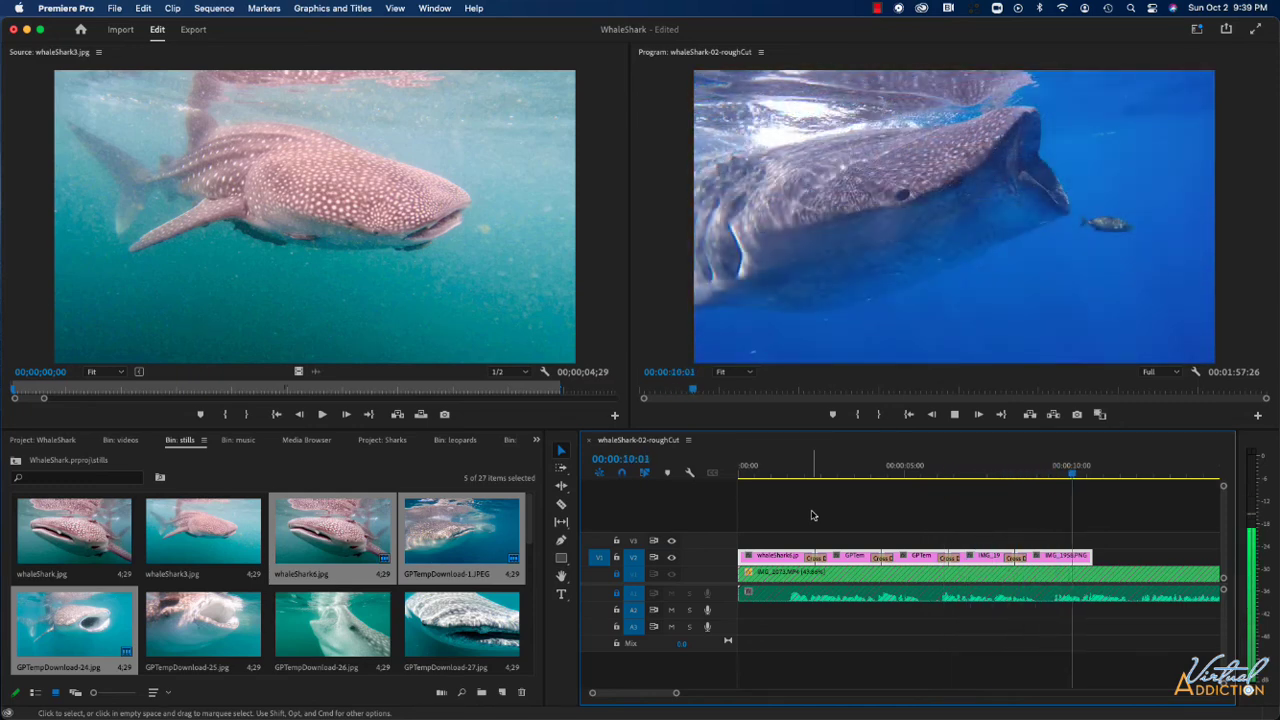
key(space)
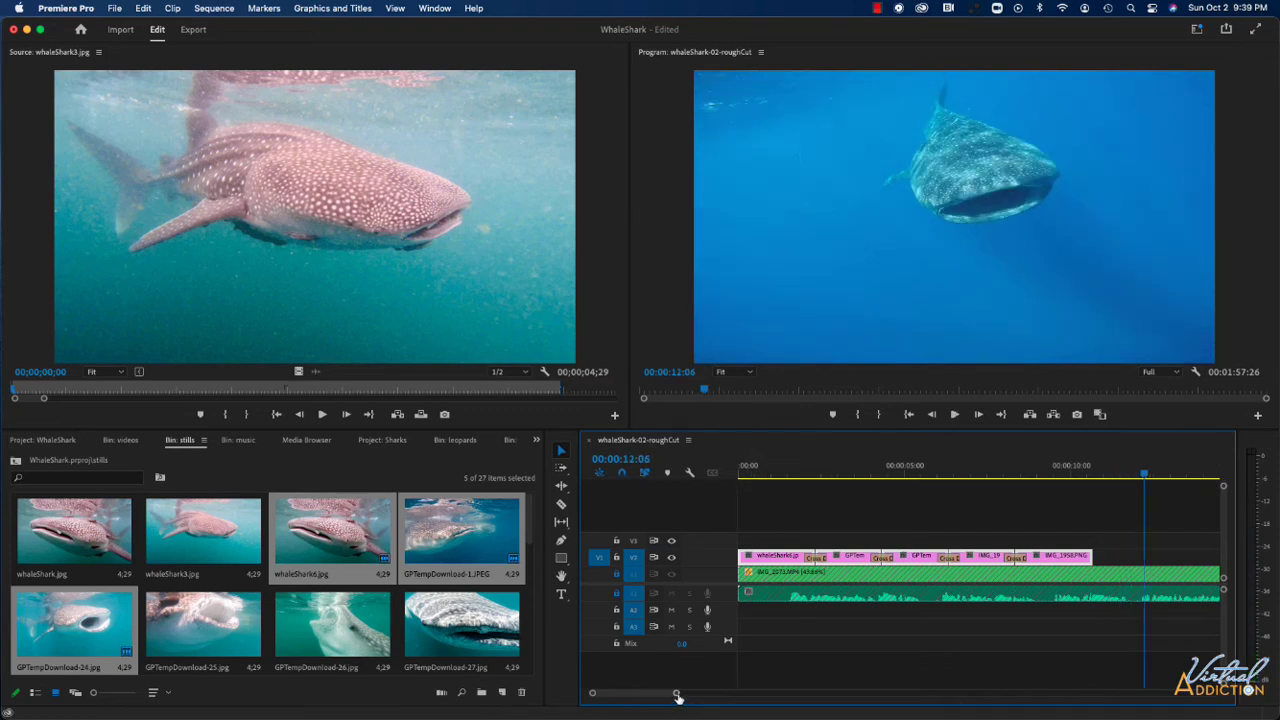
Place GPTempDownload-26.jpg on V2 at about 00:00:16:17, preview it at 00:00:18:08, and trim its end slightly shorter.
drag(677, 695, 842, 681)
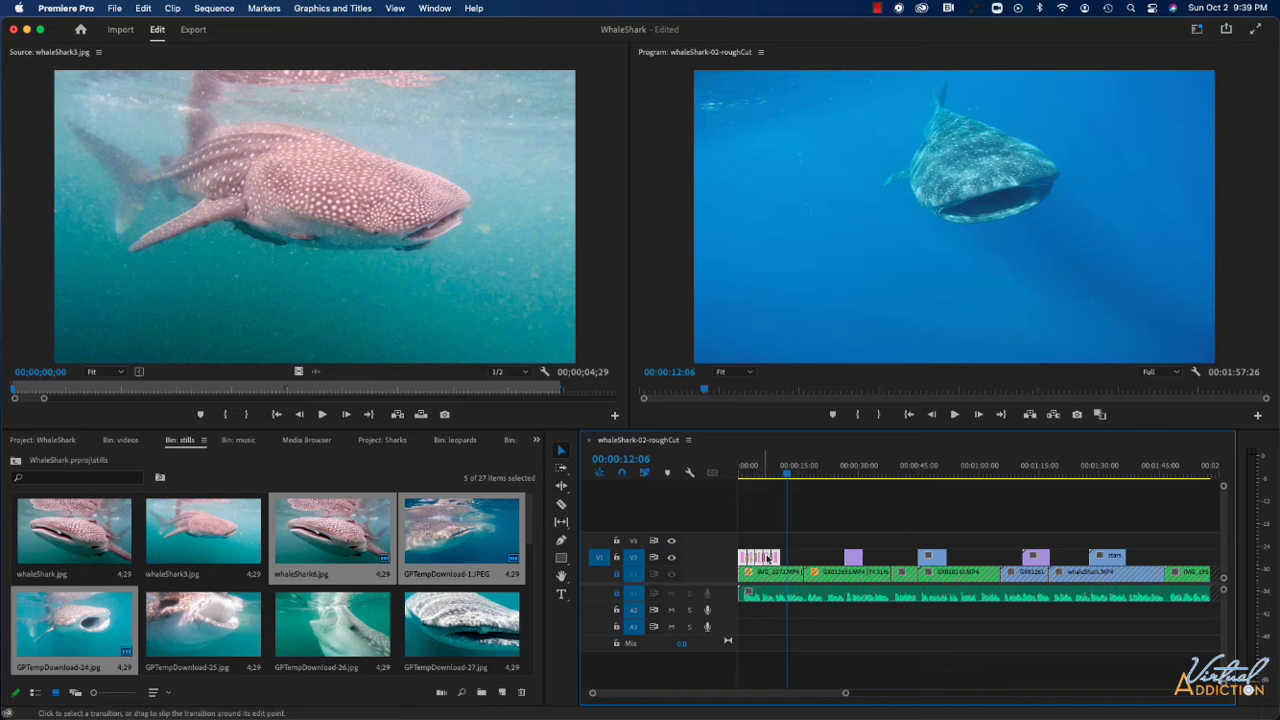
drag(332, 625, 801, 562)
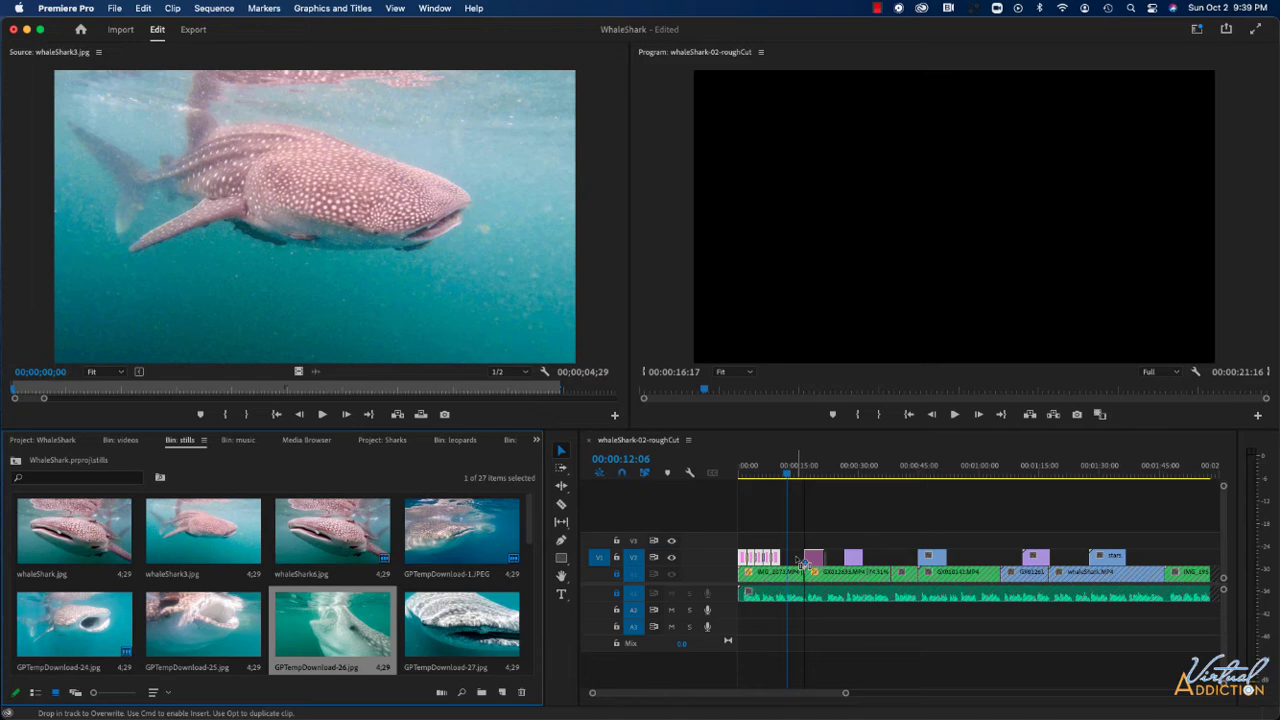
drag(801, 562, 801, 563)
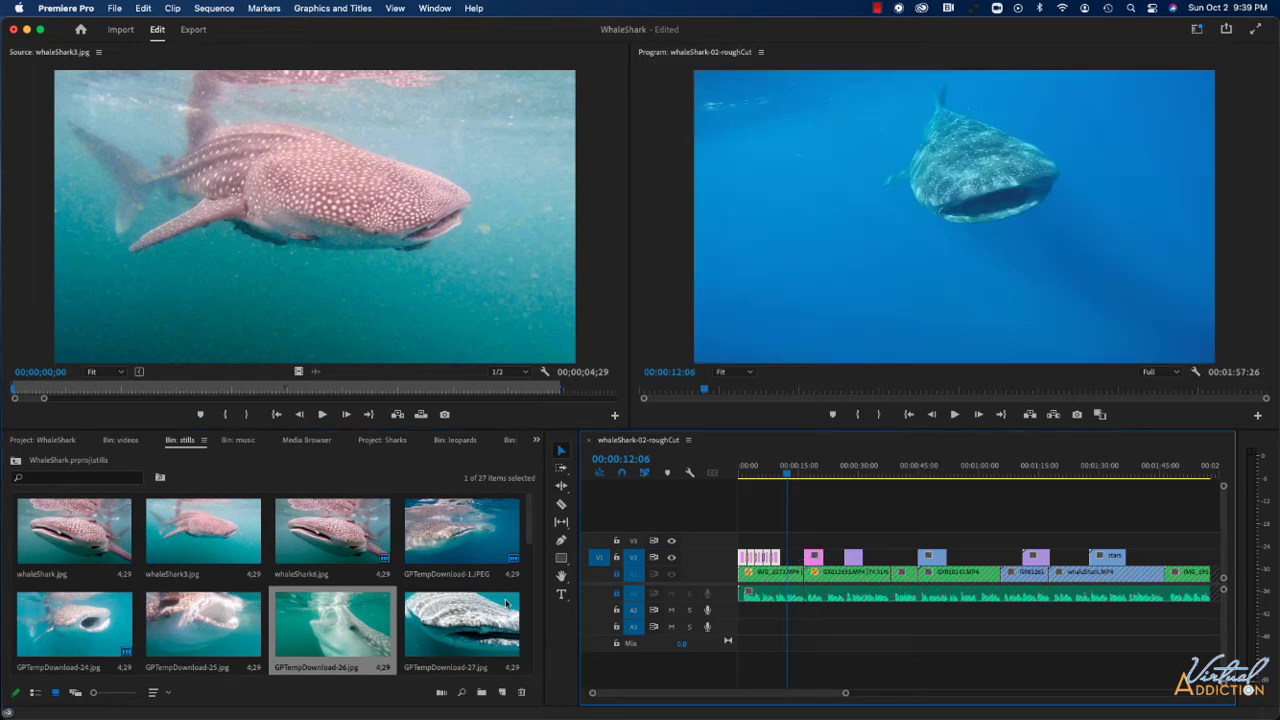
drag(790, 474, 812, 476)
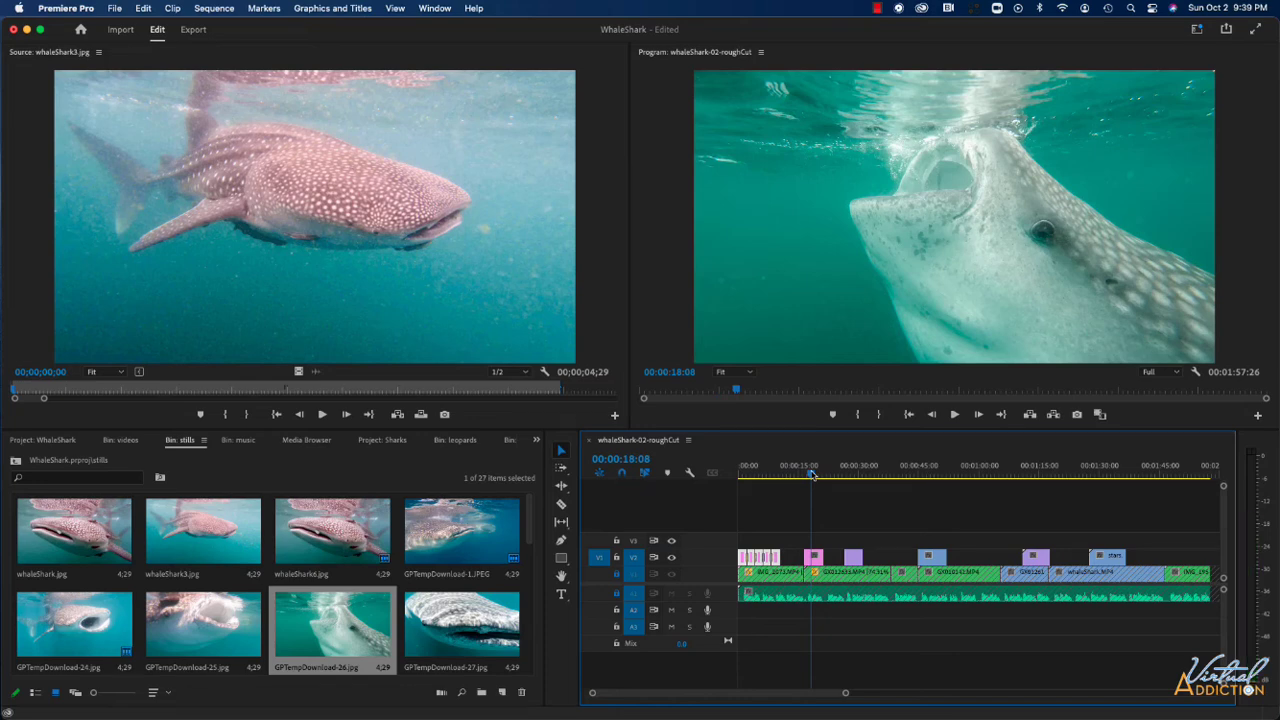
mouse_move(818, 557)
mouse_down()
mouse_move(836, 557)
mouse_move(818, 557)
mouse_up()
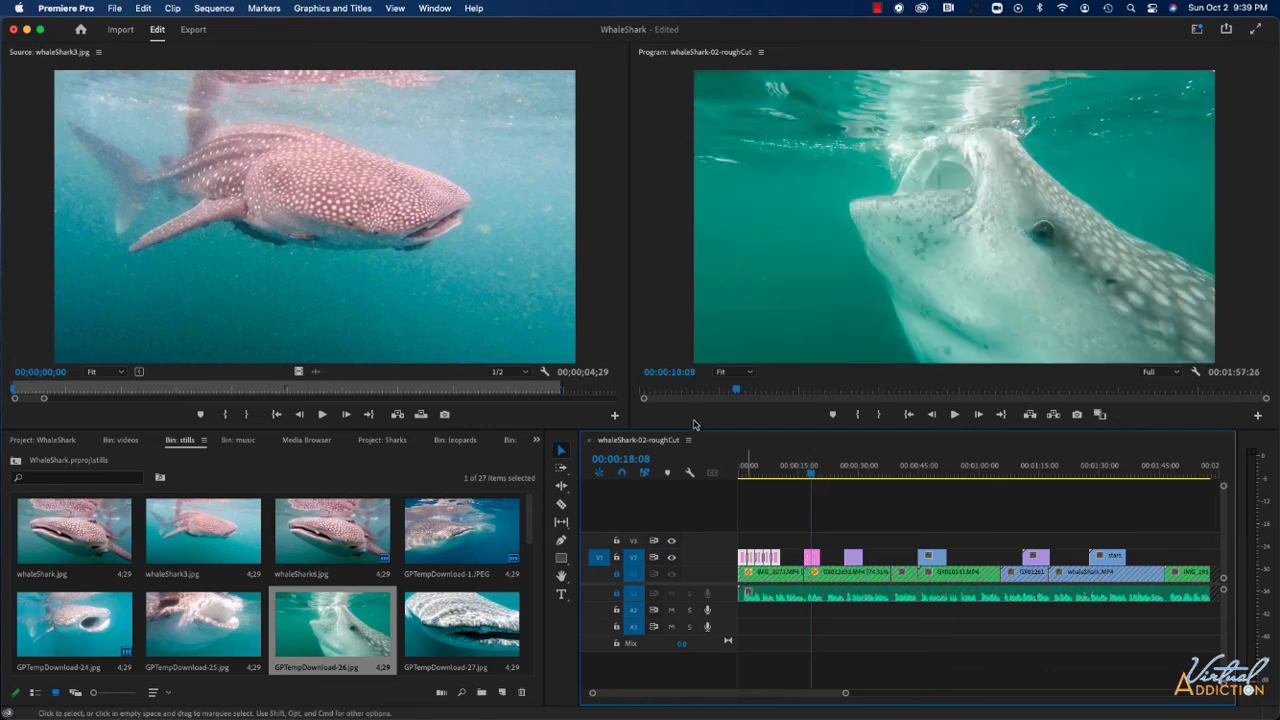
Delete the single GPTempDownload-26.jpg still from V2.
click(813, 559)
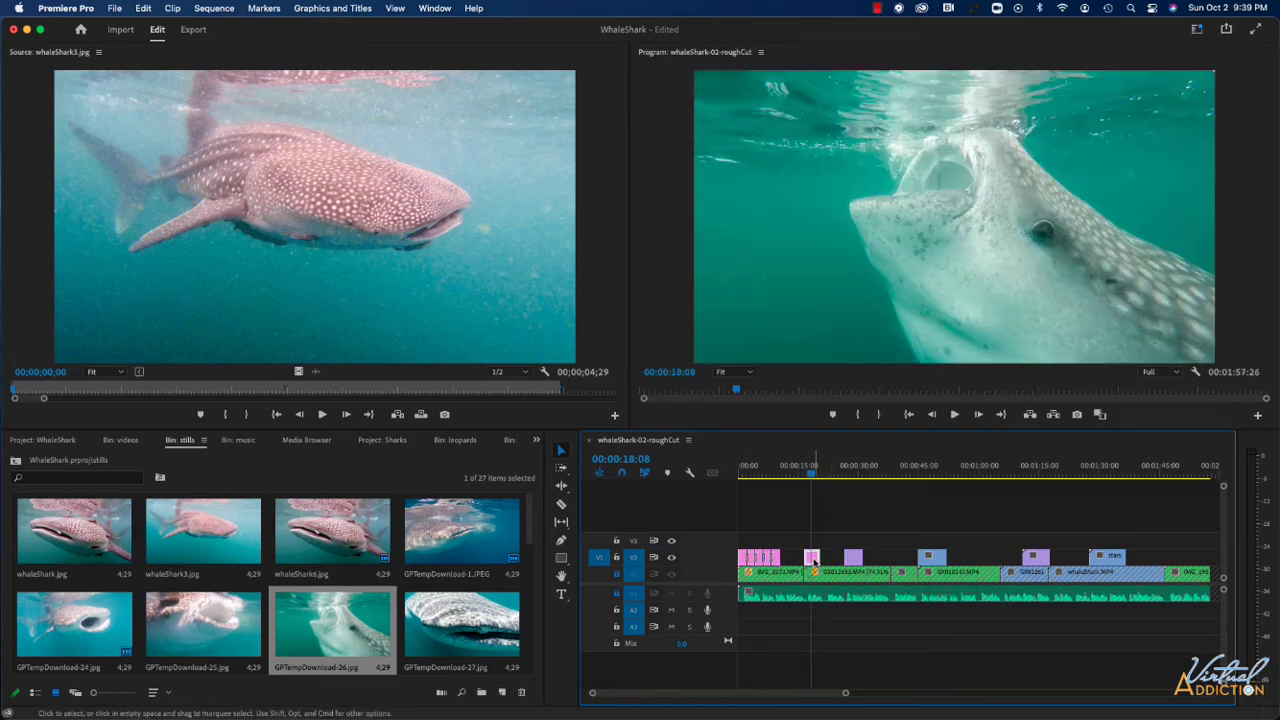
key(Delete)
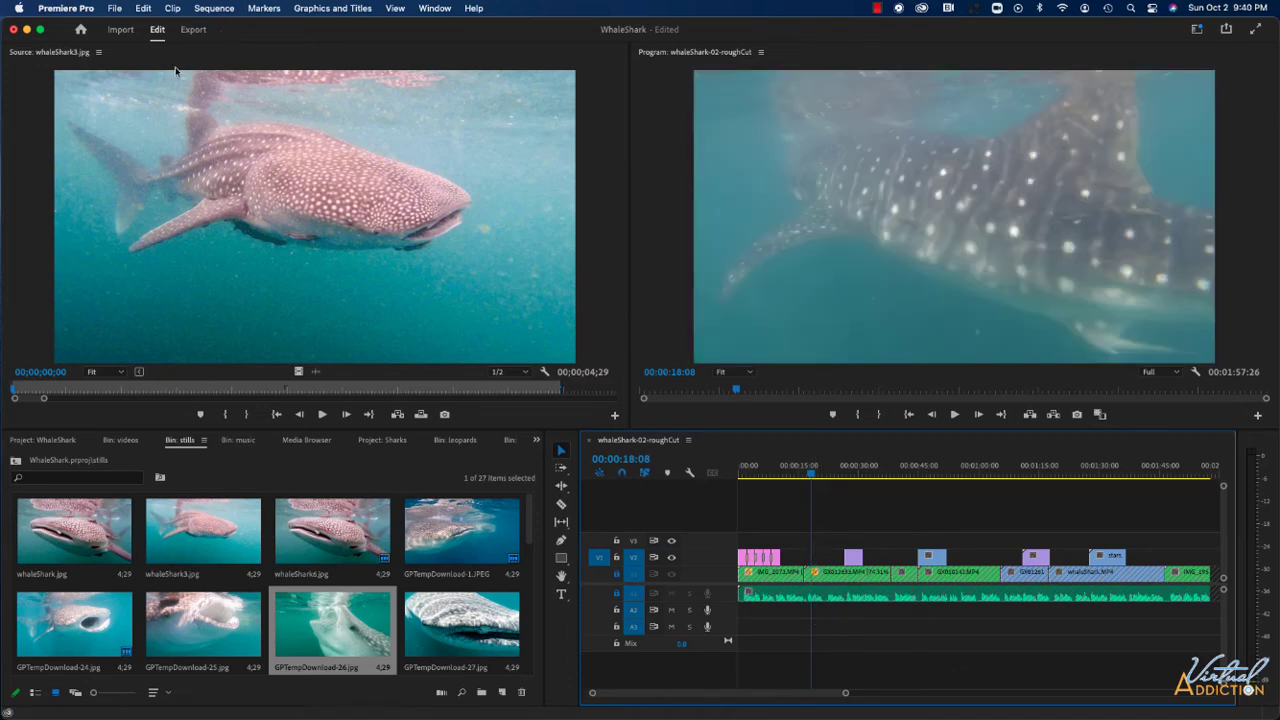
Set the Still Image Default Duration to 3 seconds in the Timeline preferences.
click(86, 10)
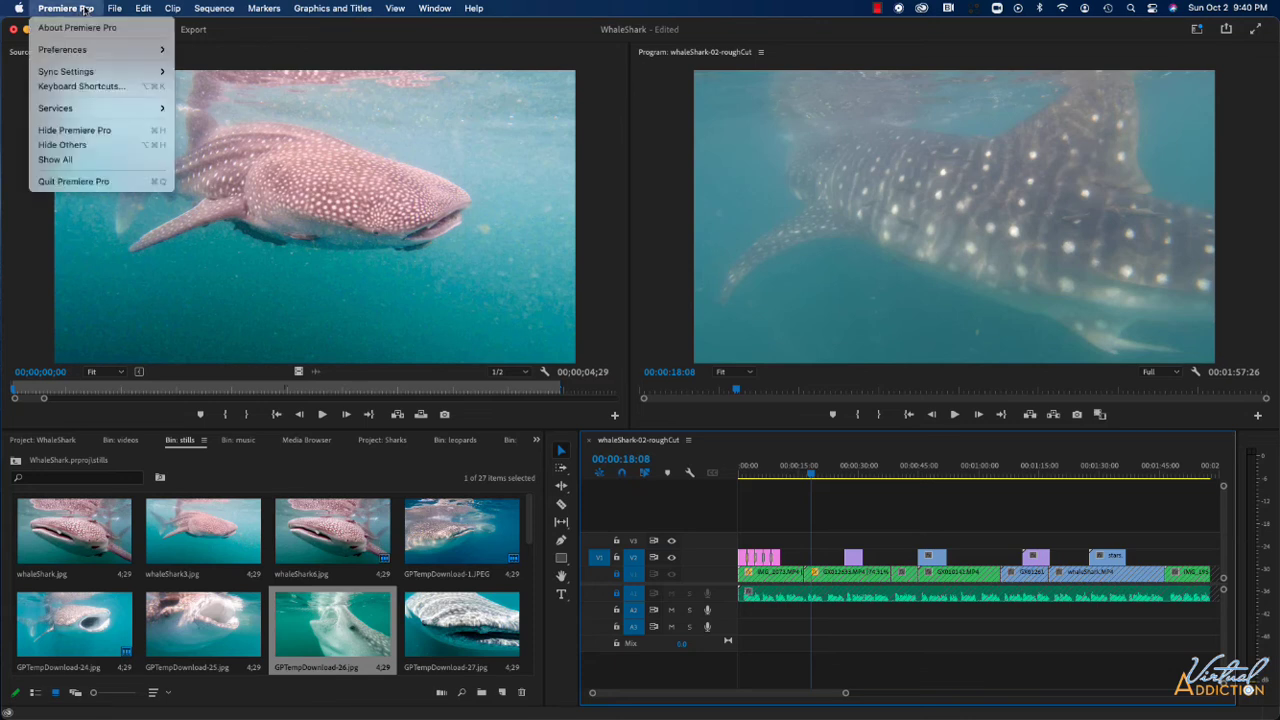
mouse_move(93, 51)
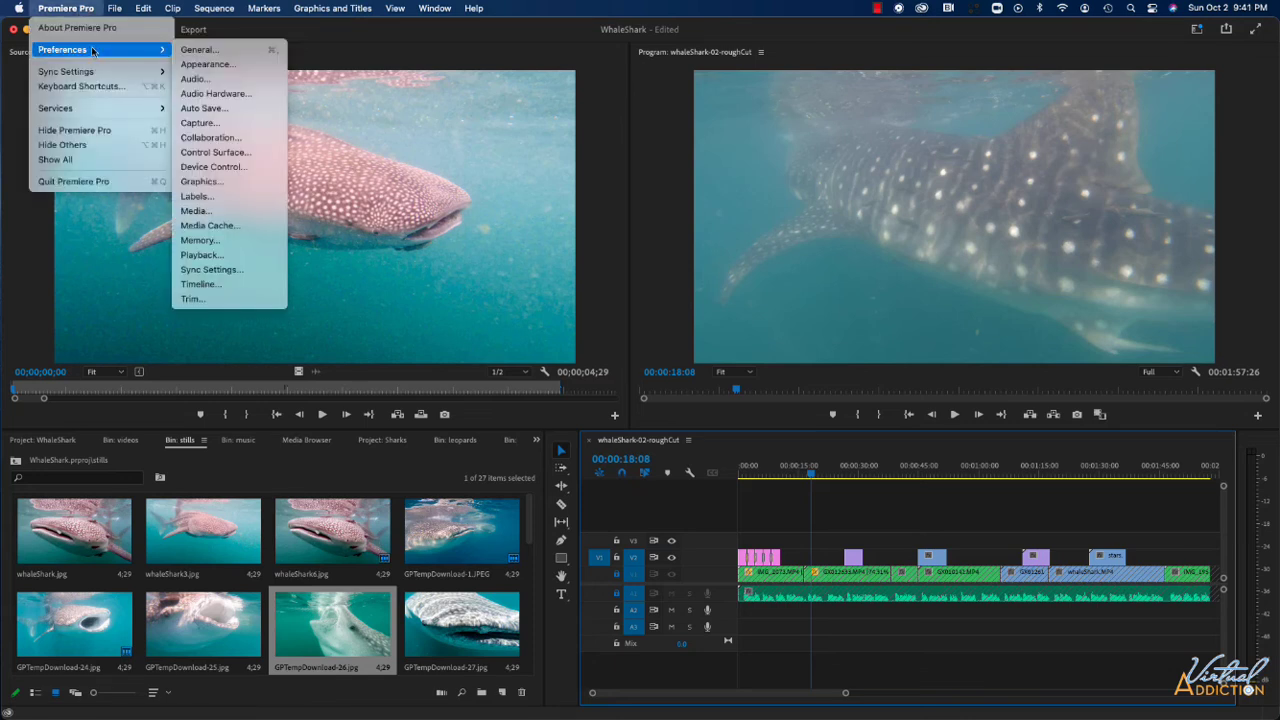
click(200, 284)
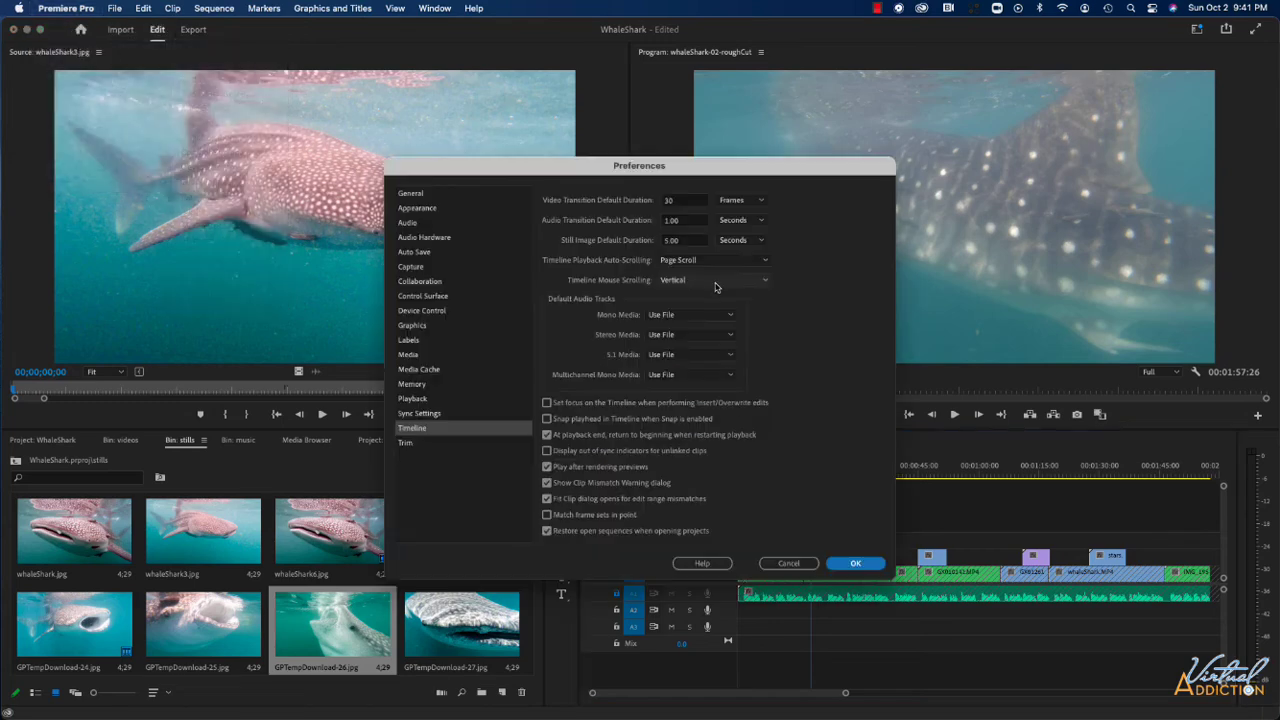
click(682, 243)
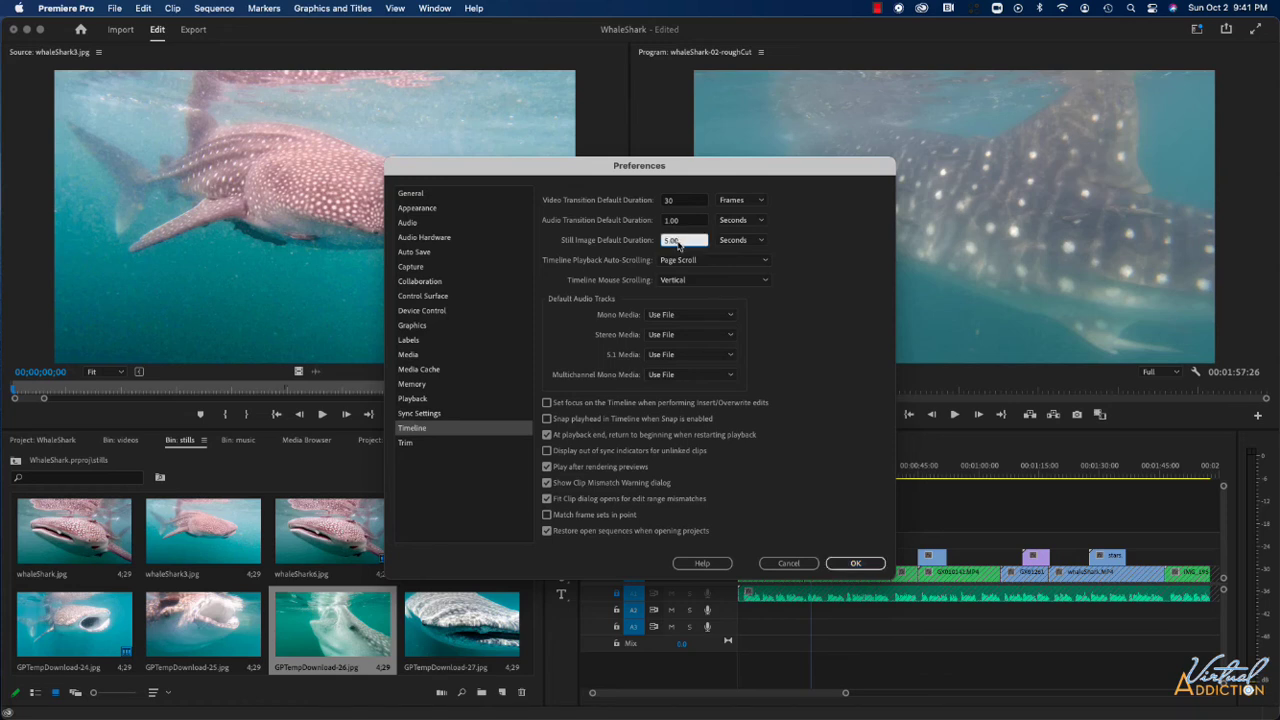
text(3)
click(855, 564)
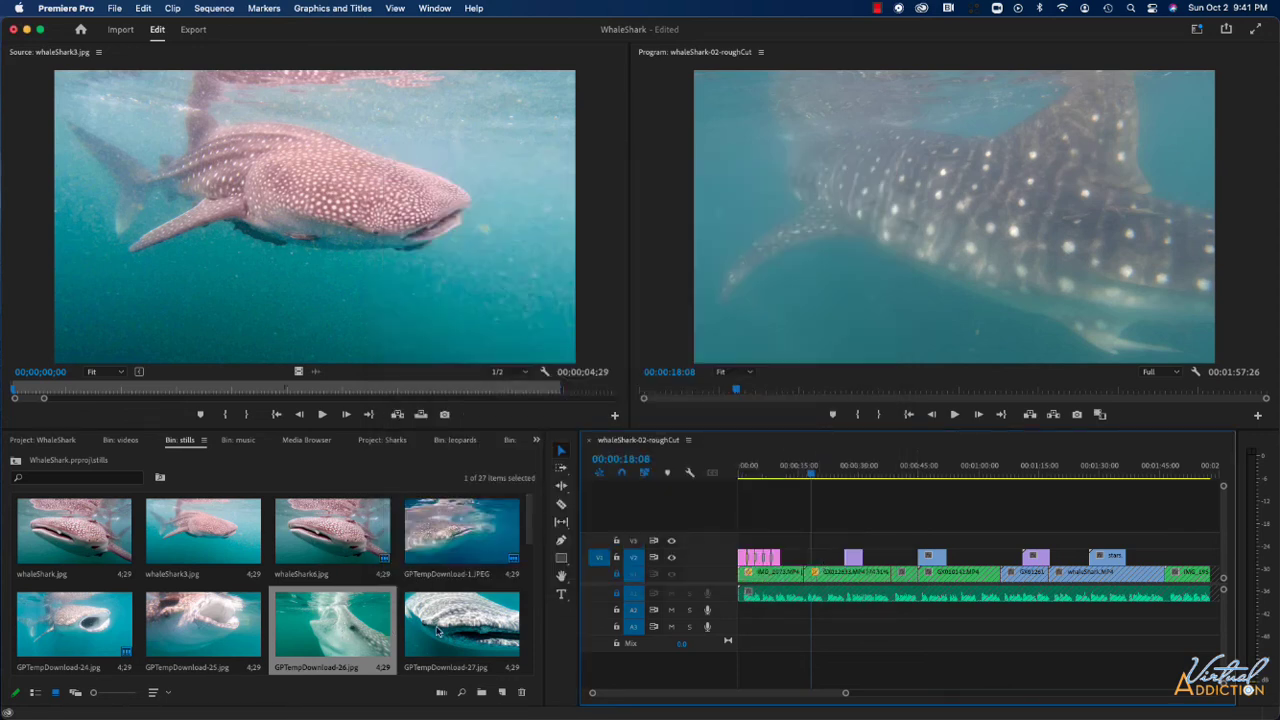
Place GPTempDownload-26.jpg and GPTempDownload-27.jpg together on V2 from about 00:00:13:08 and preview the second still at 00:00:19:08.
shift+click(472, 628)
drag(465, 628, 810, 560)
mouse_move(812, 475)
mouse_down()
mouse_move(797, 475)
mouse_move(818, 477)
mouse_up()
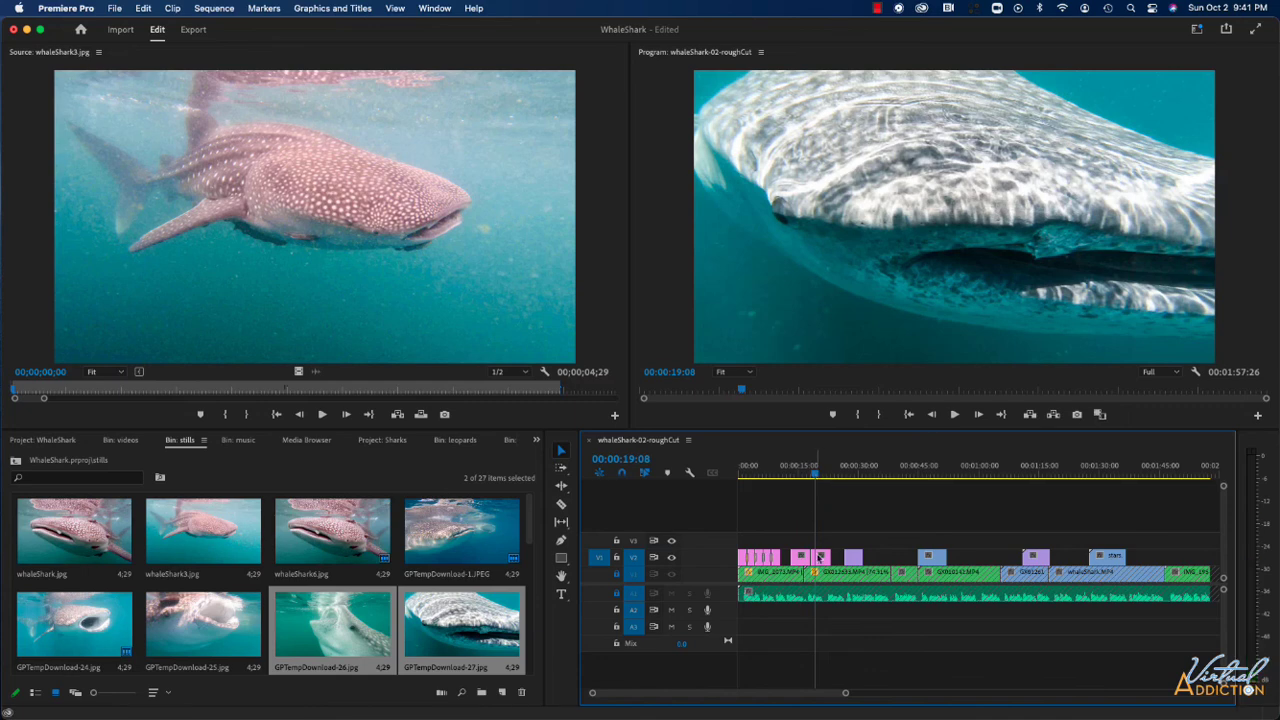
Delete both GPTempDownload-26.jpg and GPTempDownload-27.jpg stills from V2.
drag(829, 541, 793, 558)
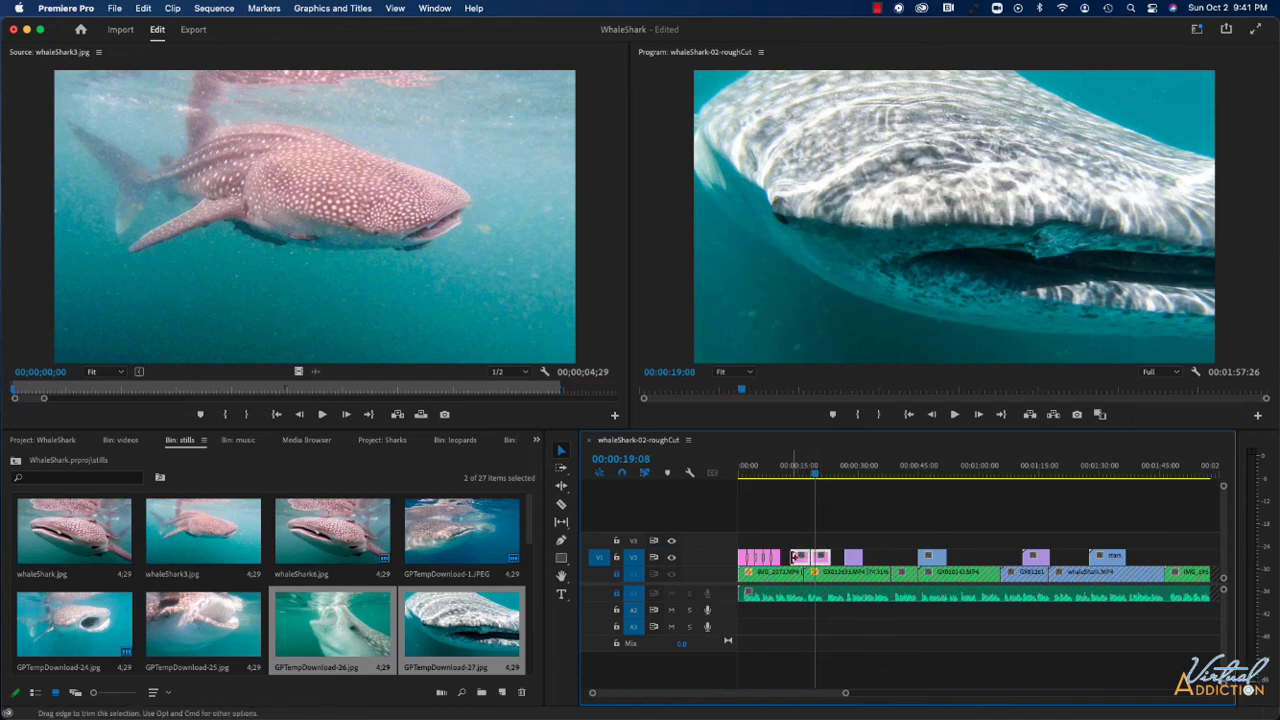
key(Delete)
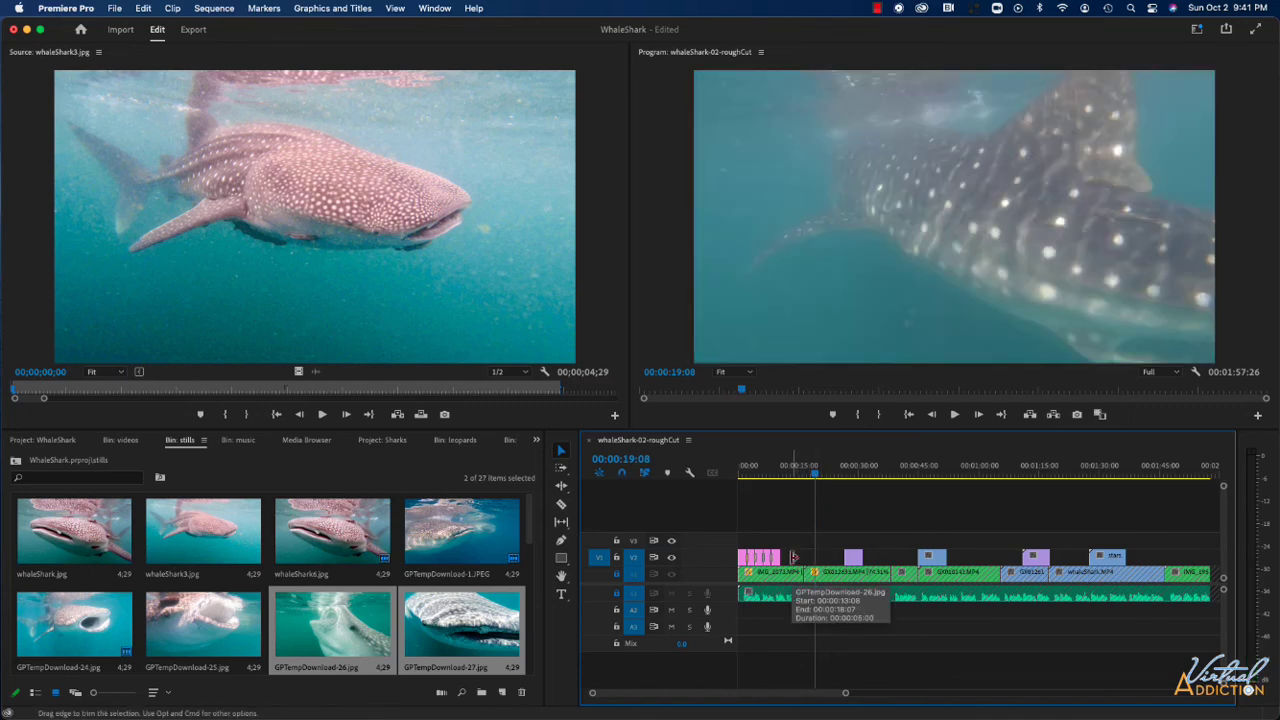